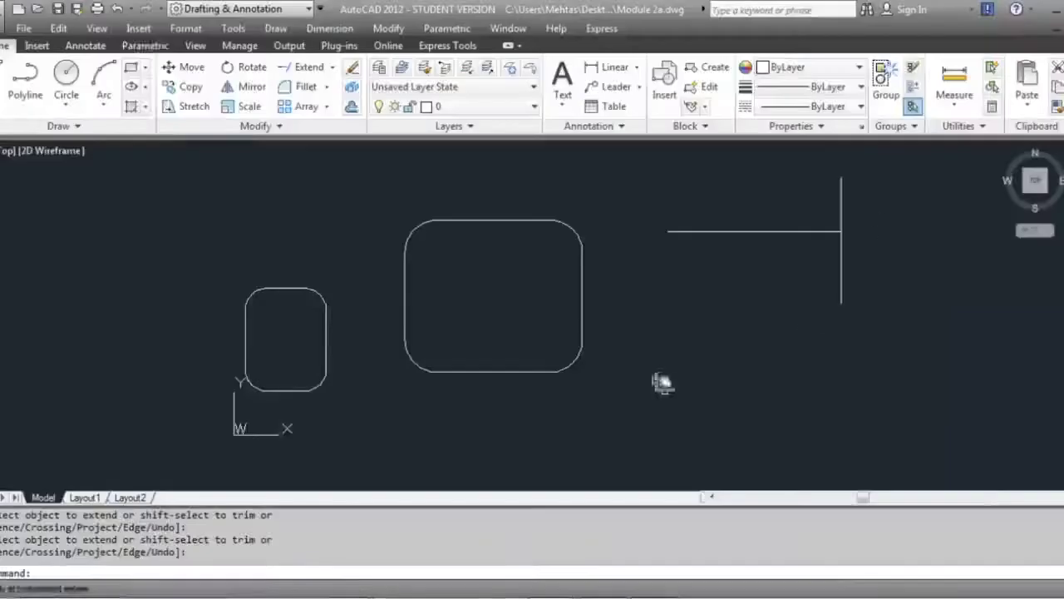
Step: Shorten the horizontal line from its free end to 50 percent of its length with Lengthen's Percent option
left_click(231, 126)
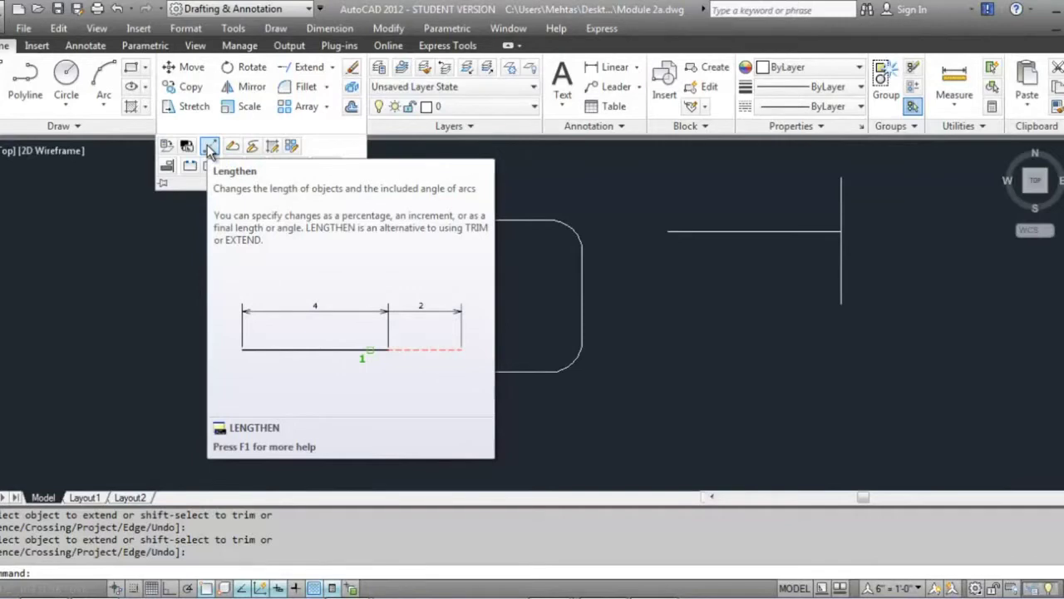
left_click(209, 146)
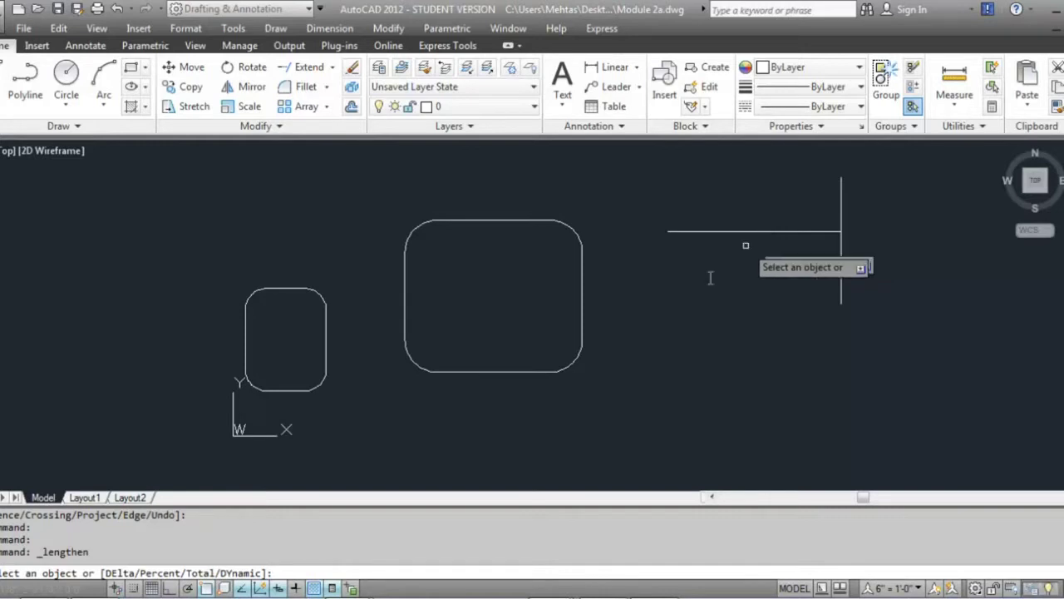
type("p")
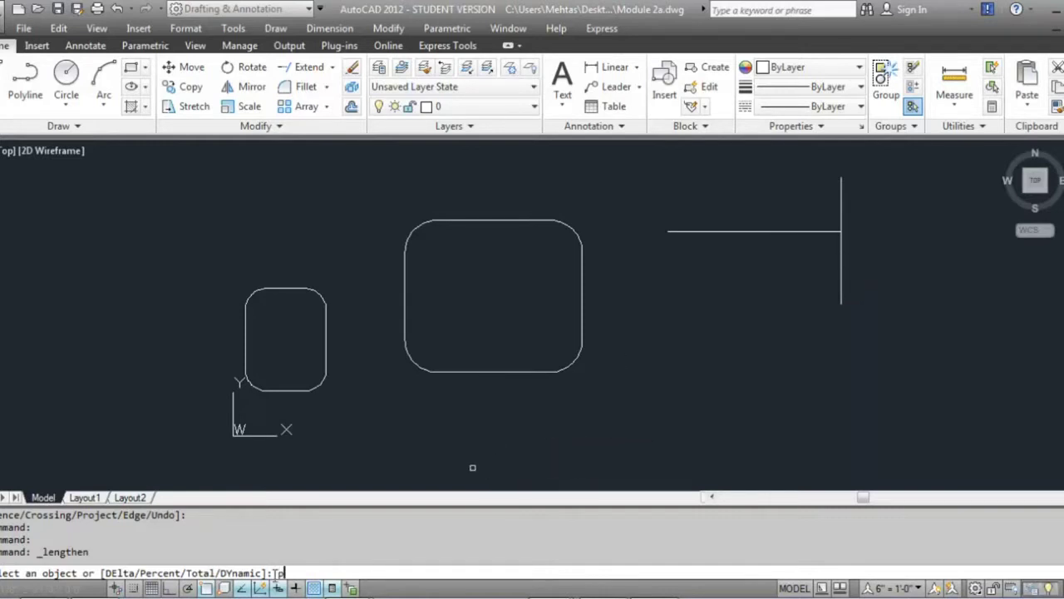
key("Return")
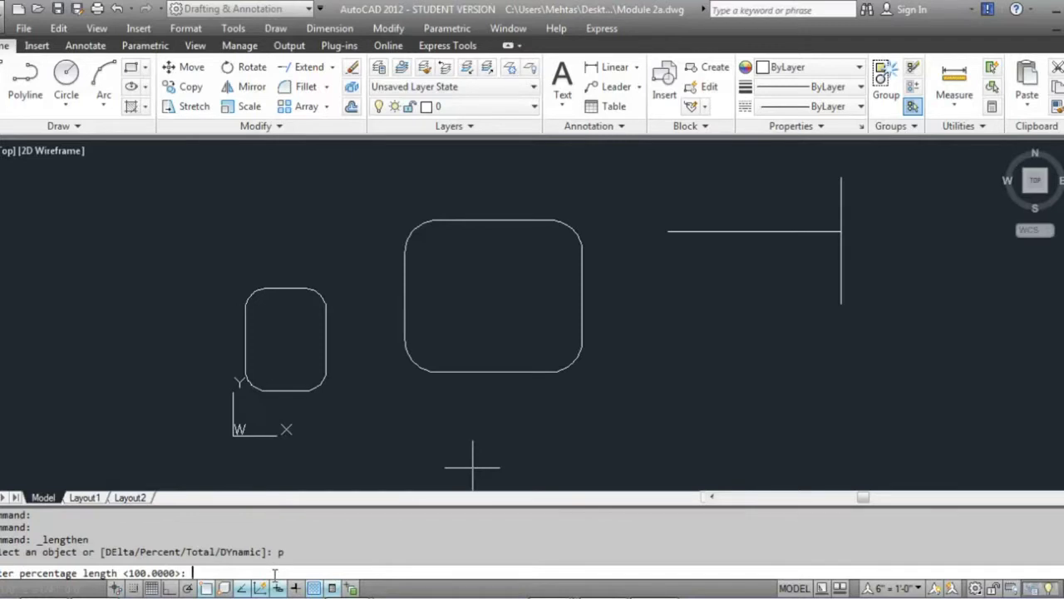
type("50")
key("Return")
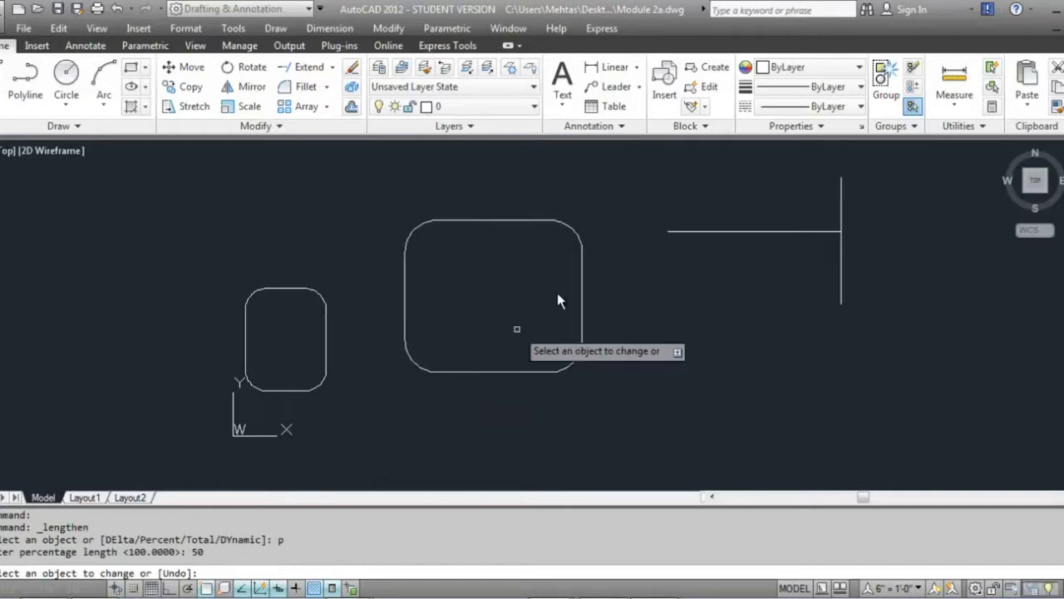
left_click(679, 232)
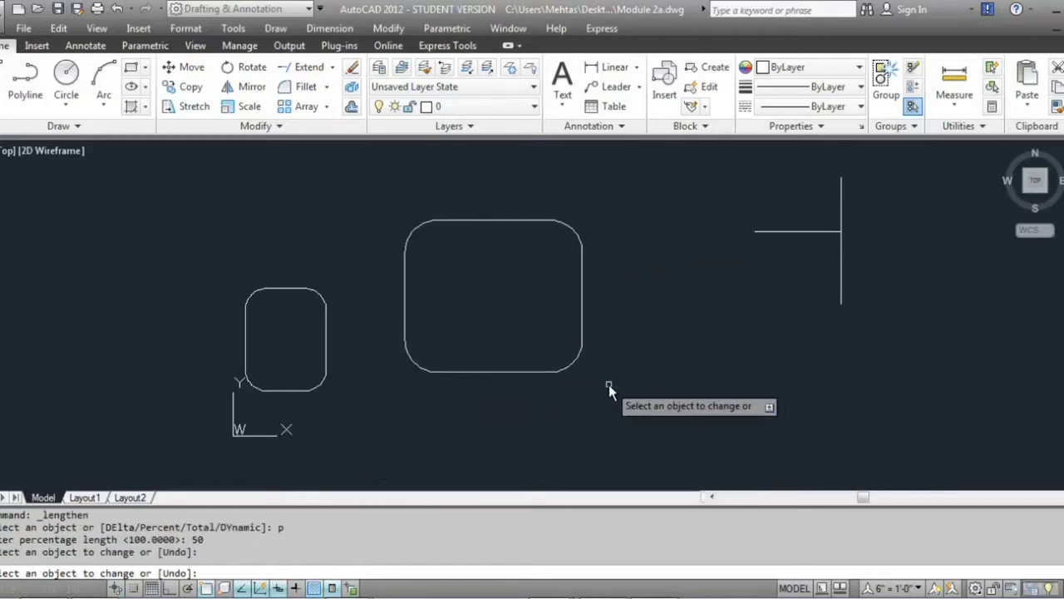
key("Escape")
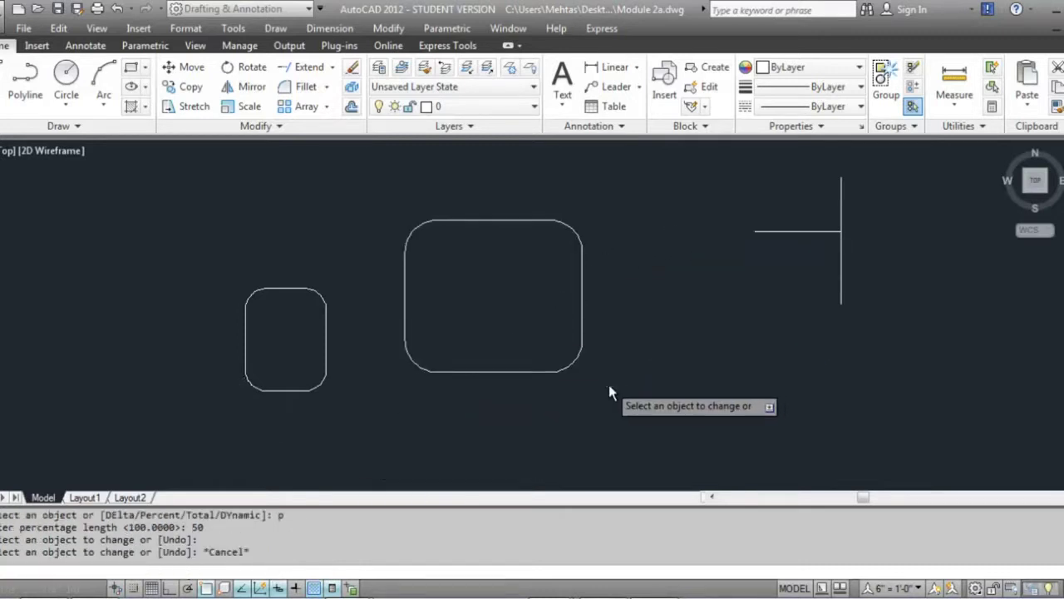
Step: Lengthen the horizontal line from its free end to 200 percent using the Percent option
left_click(229, 127)
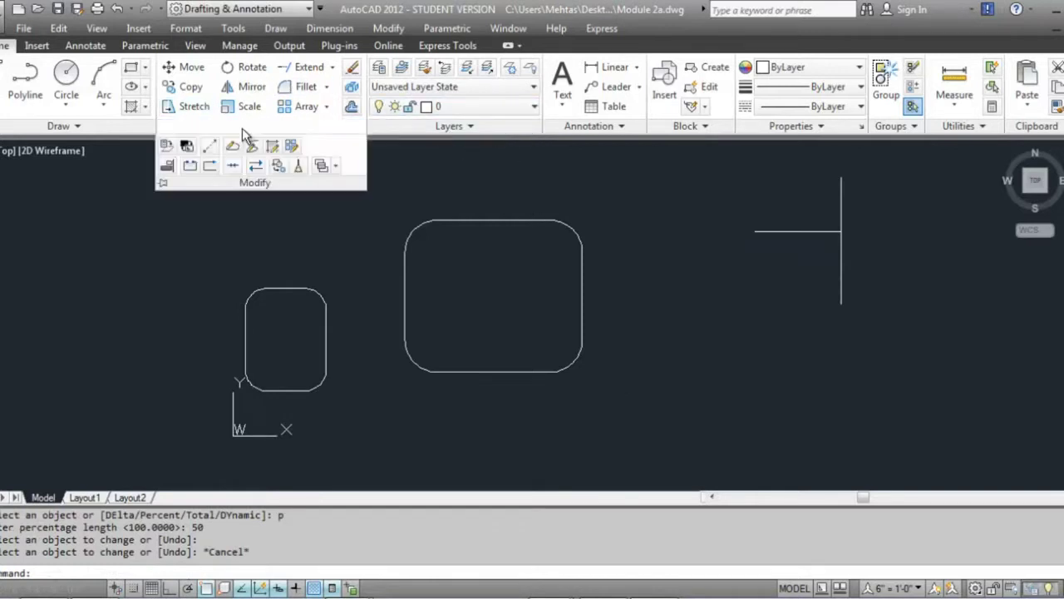
left_click(210, 147)
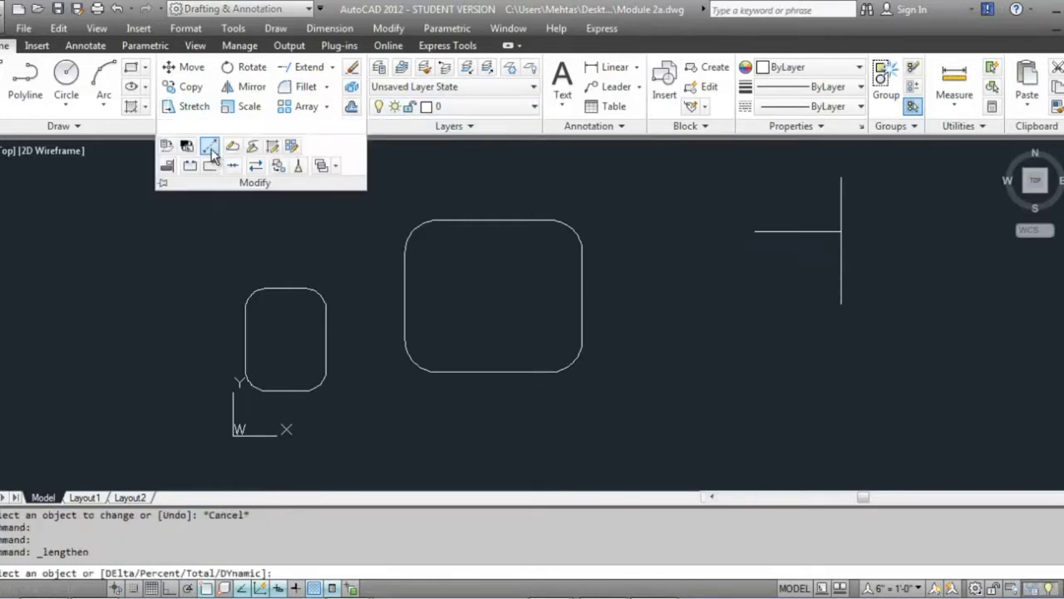
type("p")
key("Return")
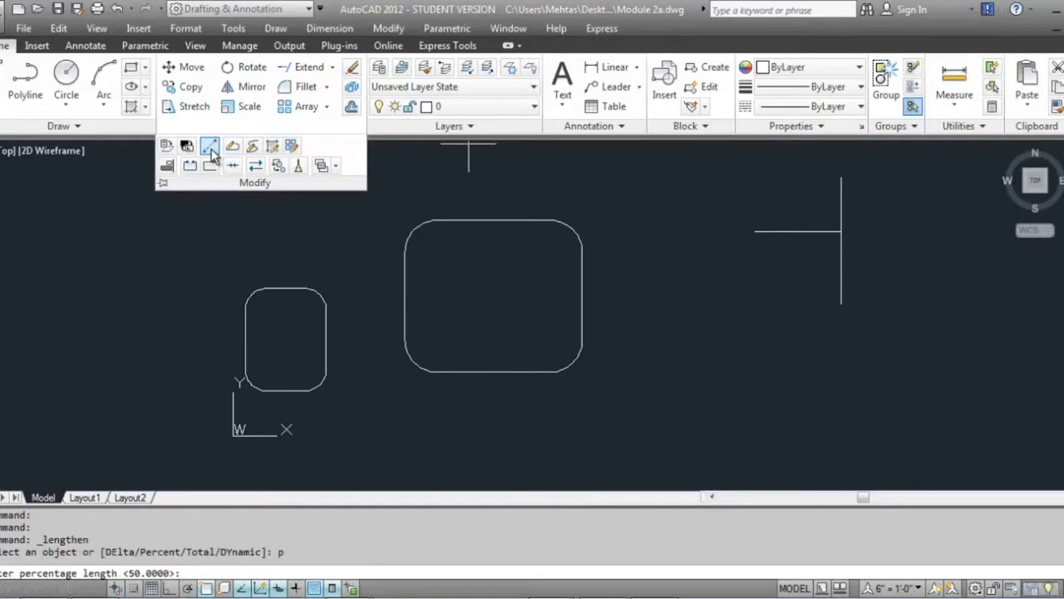
type("200")
key("Return")
left_click(767, 230)
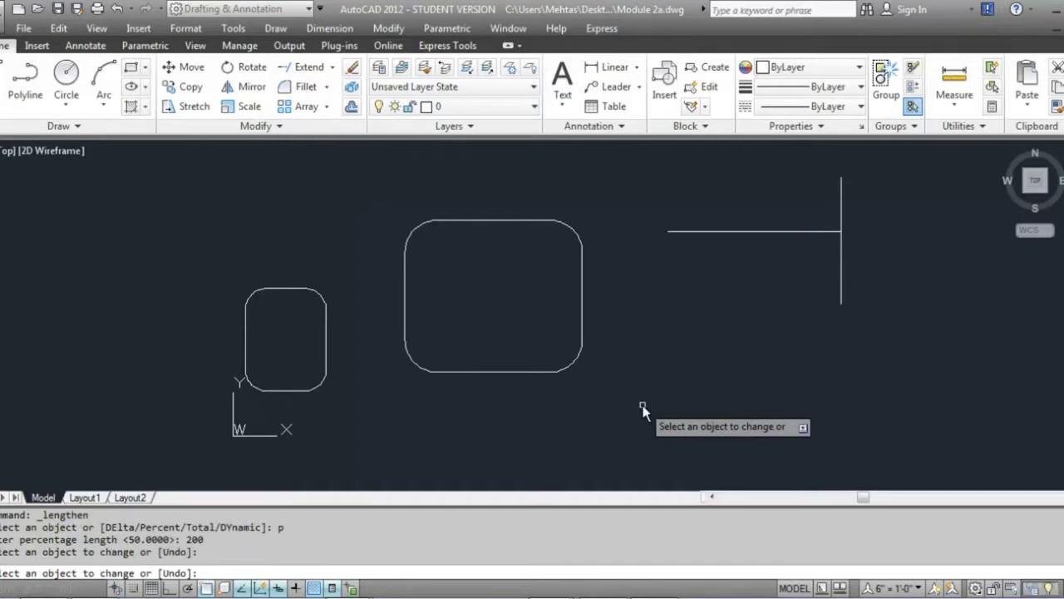
key("Escape")
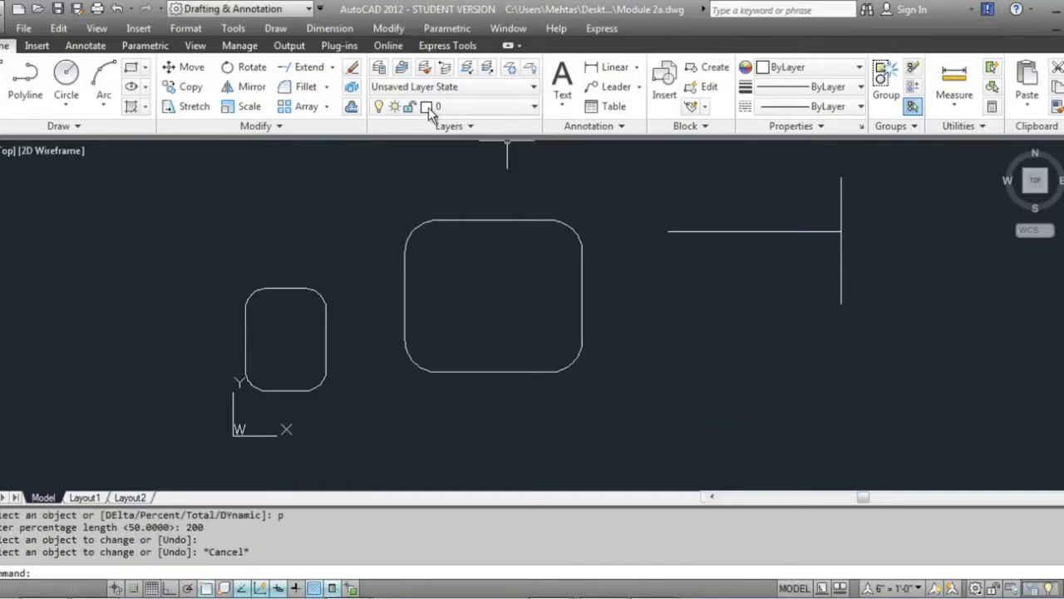
Step: Try to change the horizontal line's length with Lengthen's Dynamic option and Ortho mode turned on
left_click(304, 125)
left_click(213, 151)
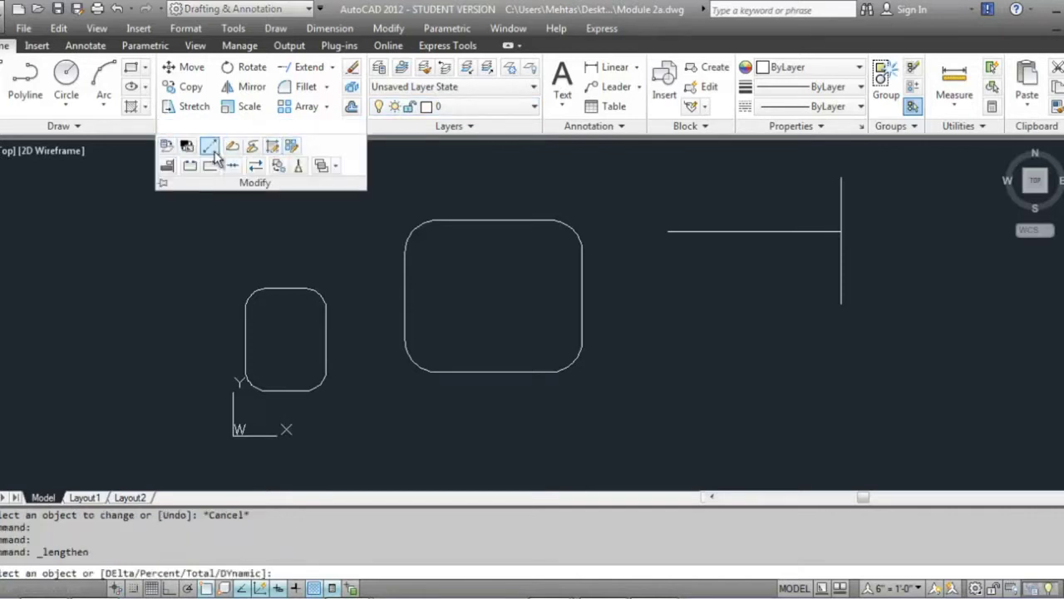
type("d")
key("Return")
type("dy")
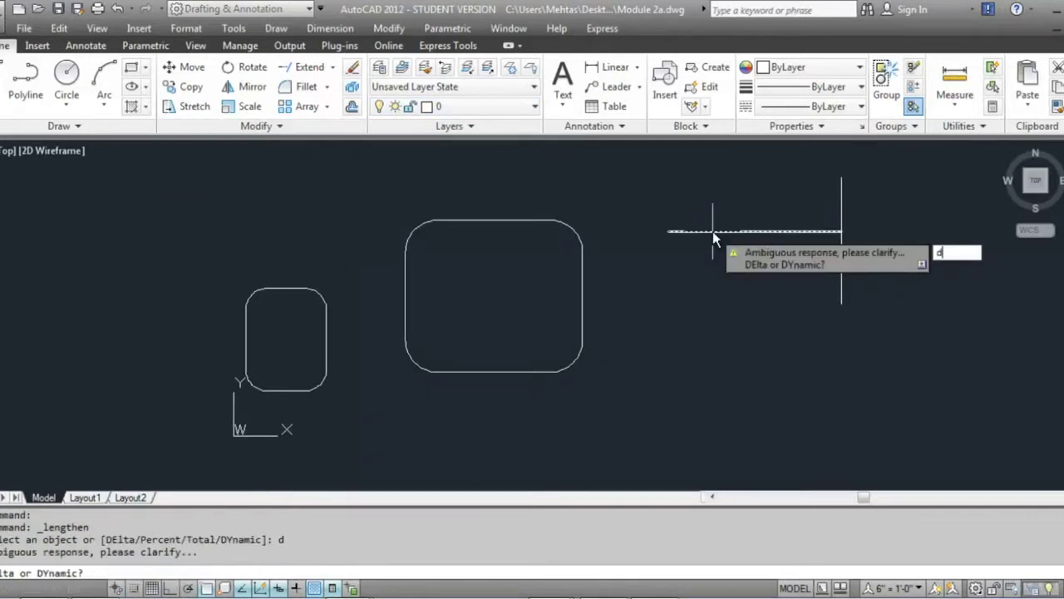
key("Return")
left_click(713, 231)
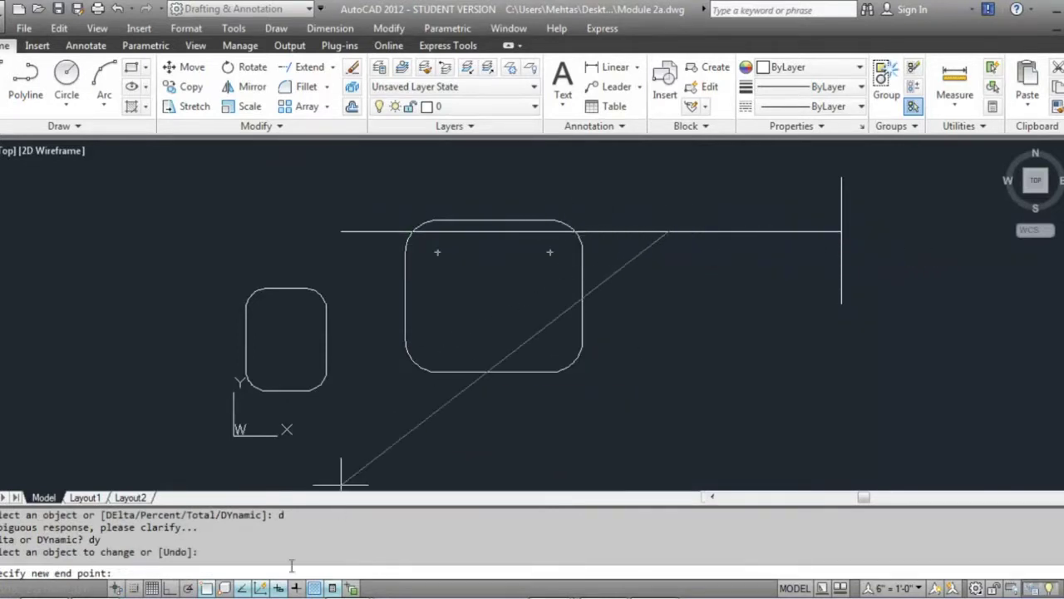
left_click(169, 589)
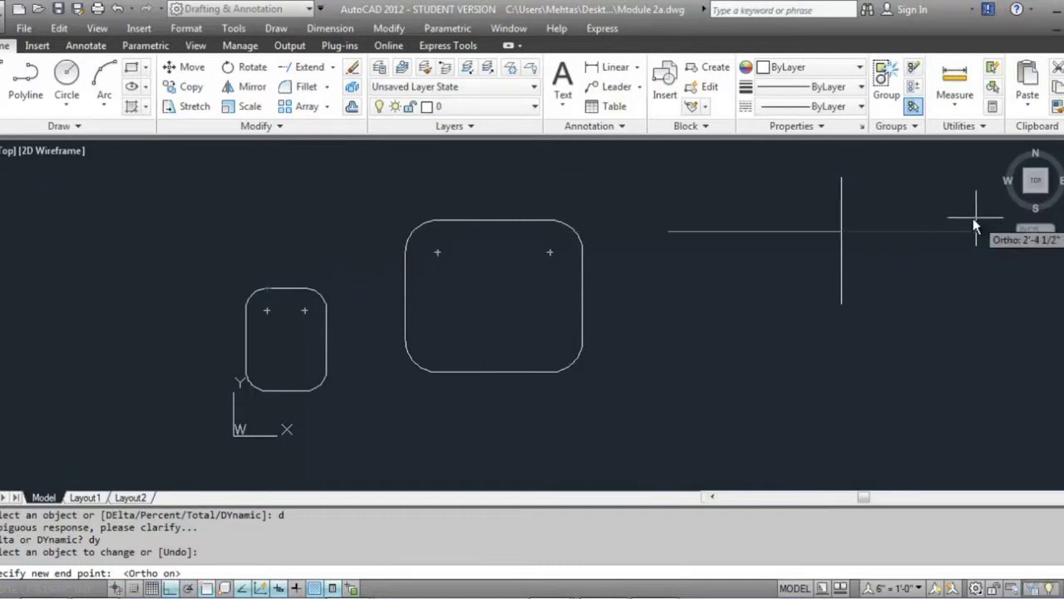
left_click(842, 234)
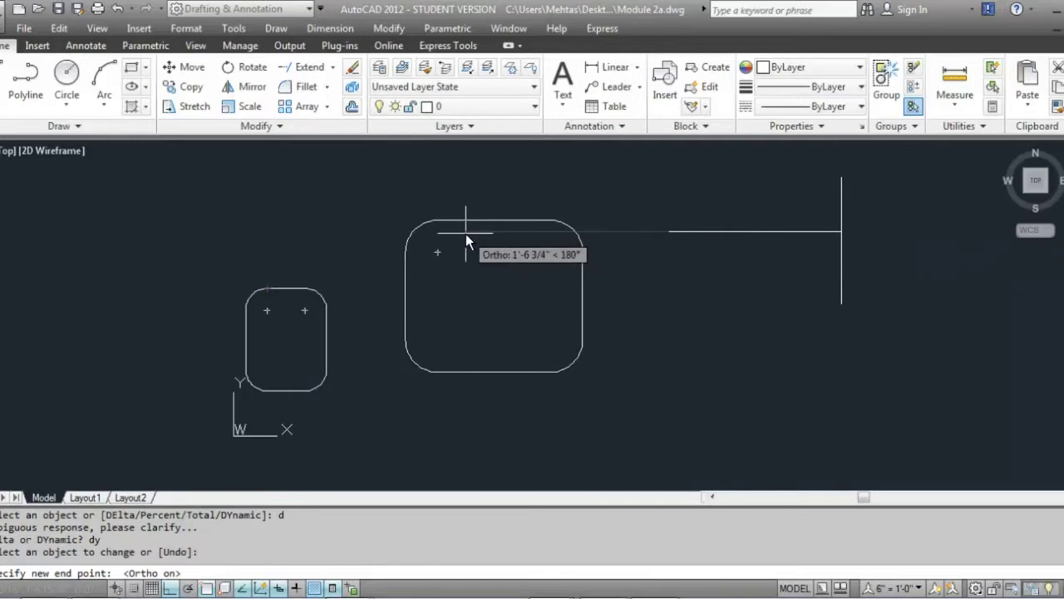
key("Escape")
key("Escape")
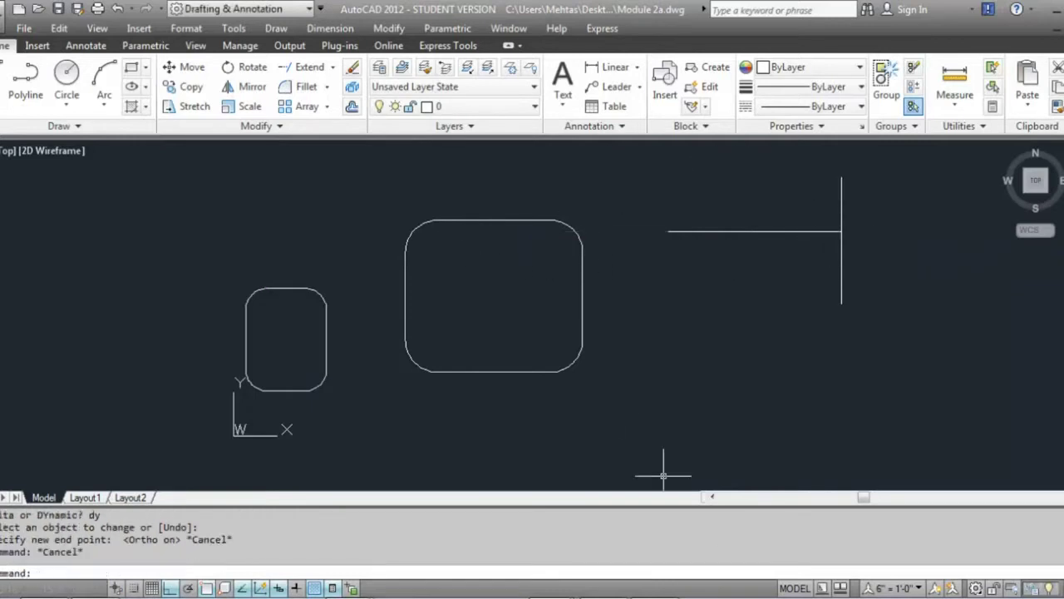
left_click(258, 126)
left_click(209, 147)
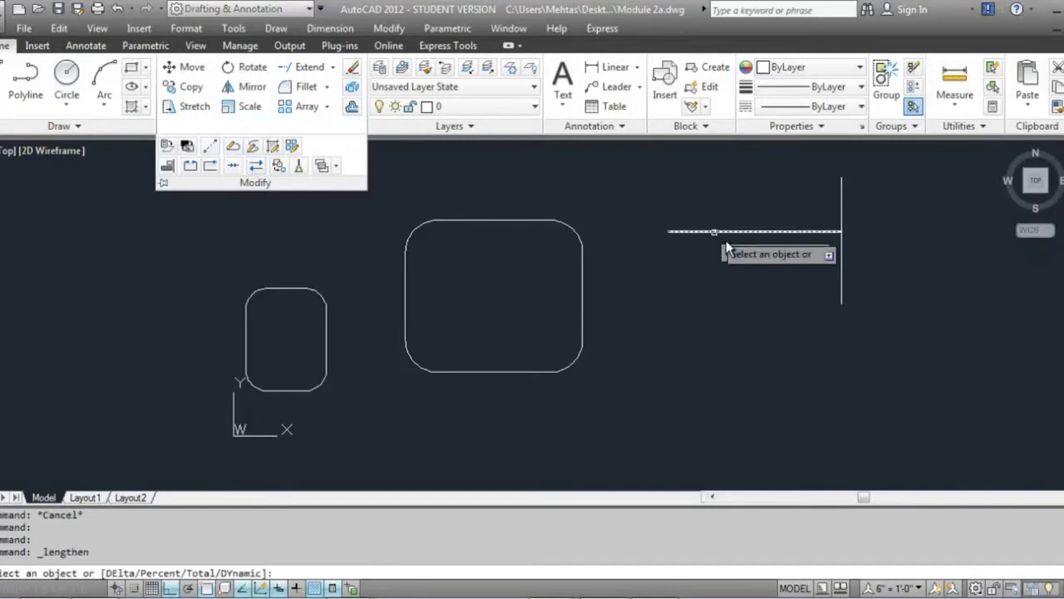
key("Escape")
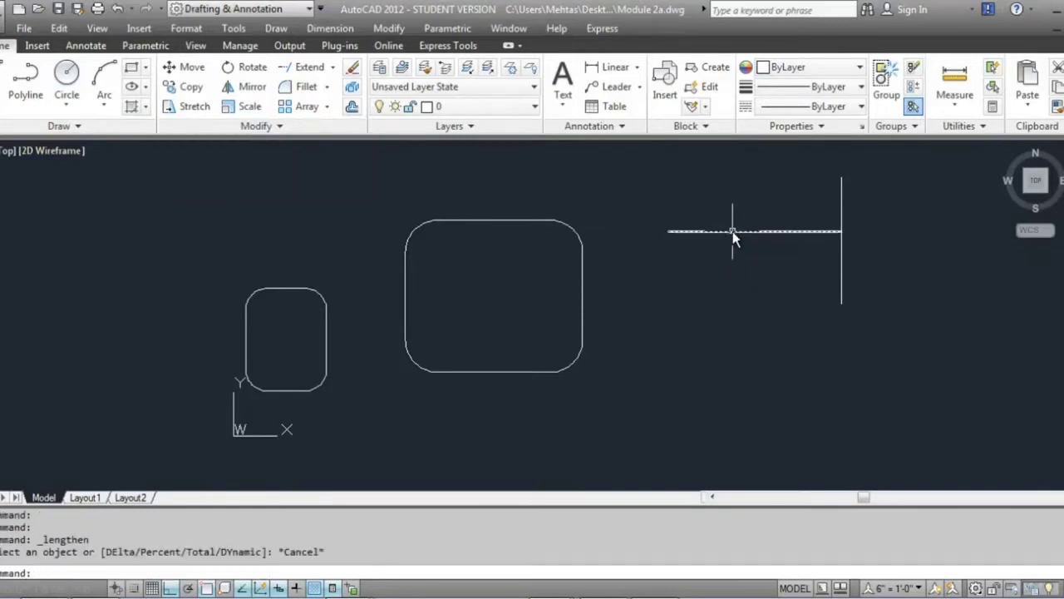
Step: Set the horizontal line's total length to 6 inches with Lengthen's Total option, and undo the change
left_click(249, 126)
left_click(212, 147)
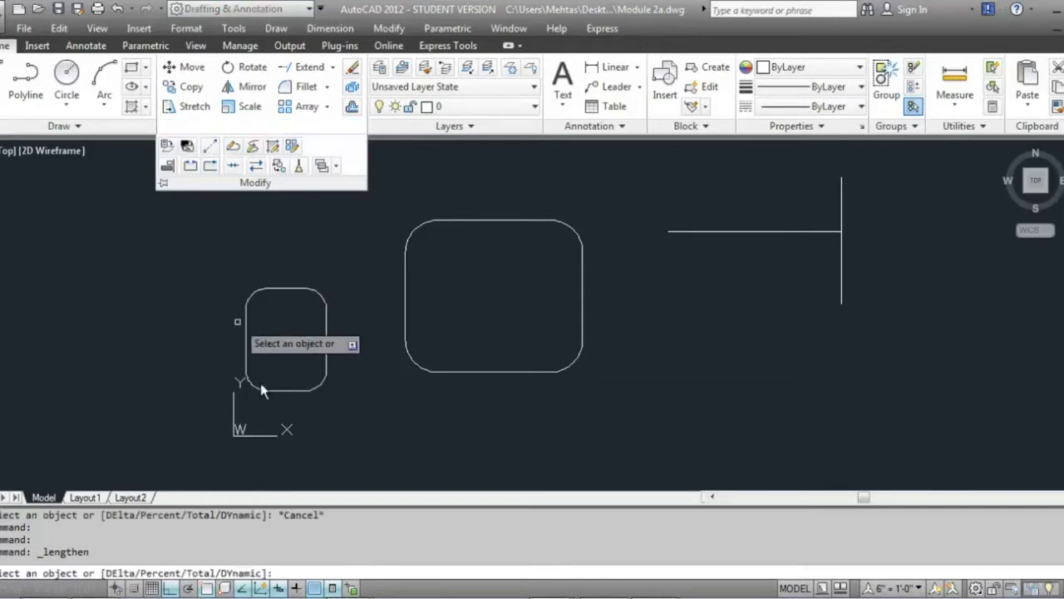
type("t")
key("Return")
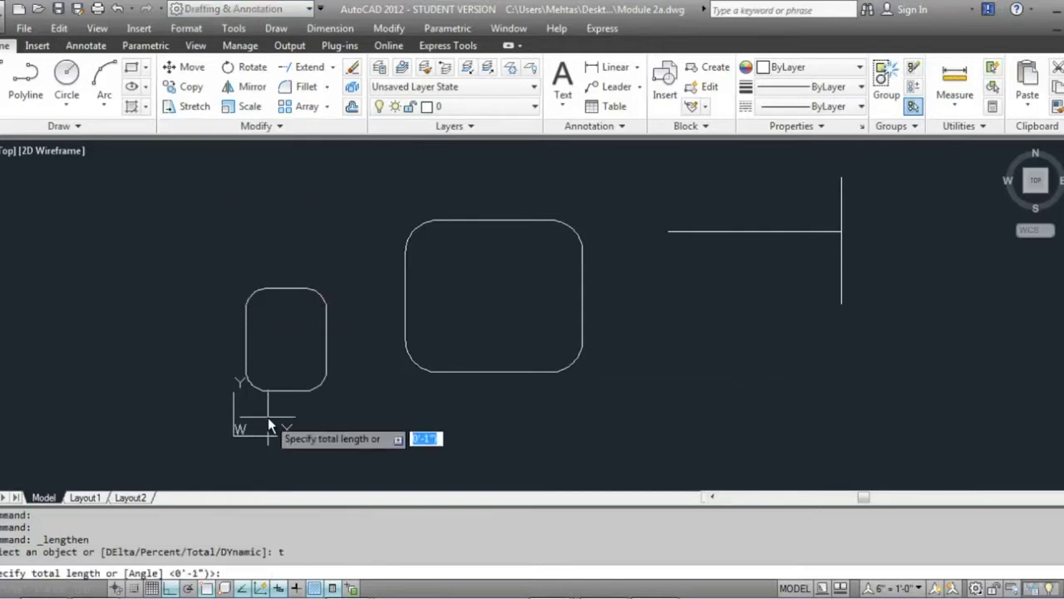
type("6")
key("Return")
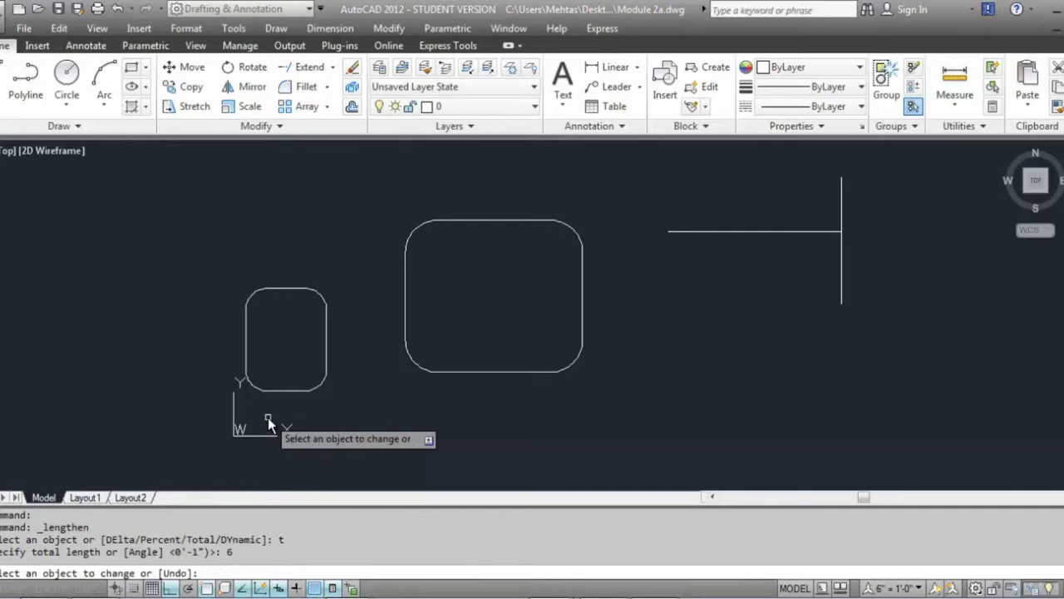
left_click(776, 231)
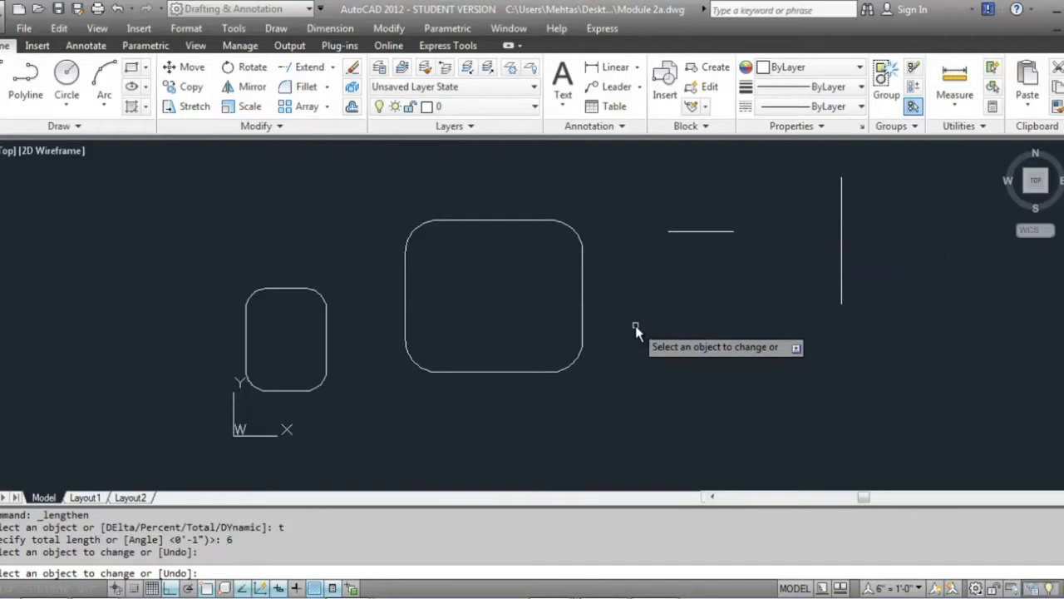
key("ctrl+z")
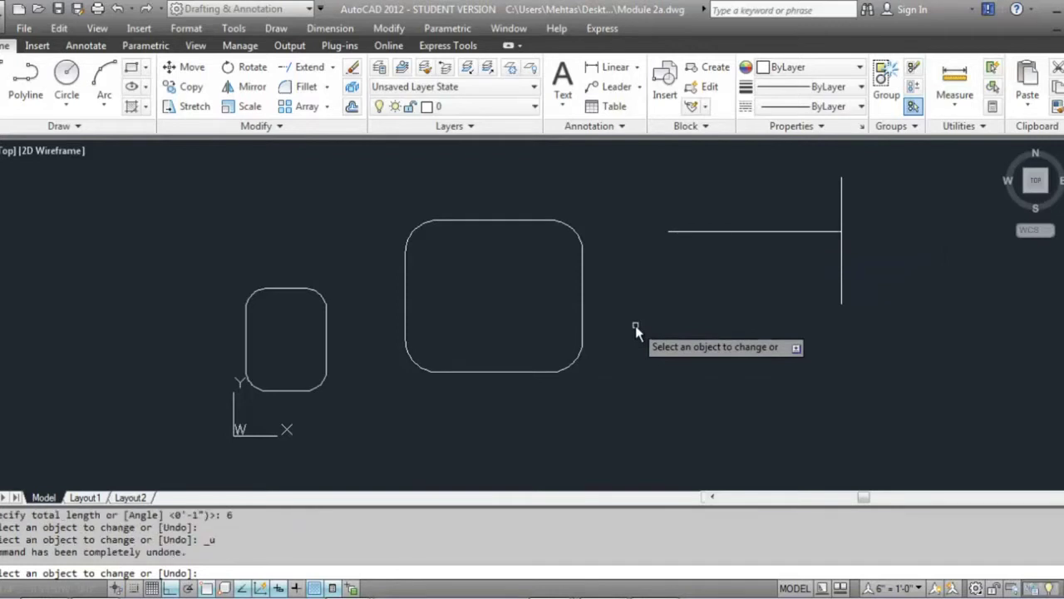
key("Escape")
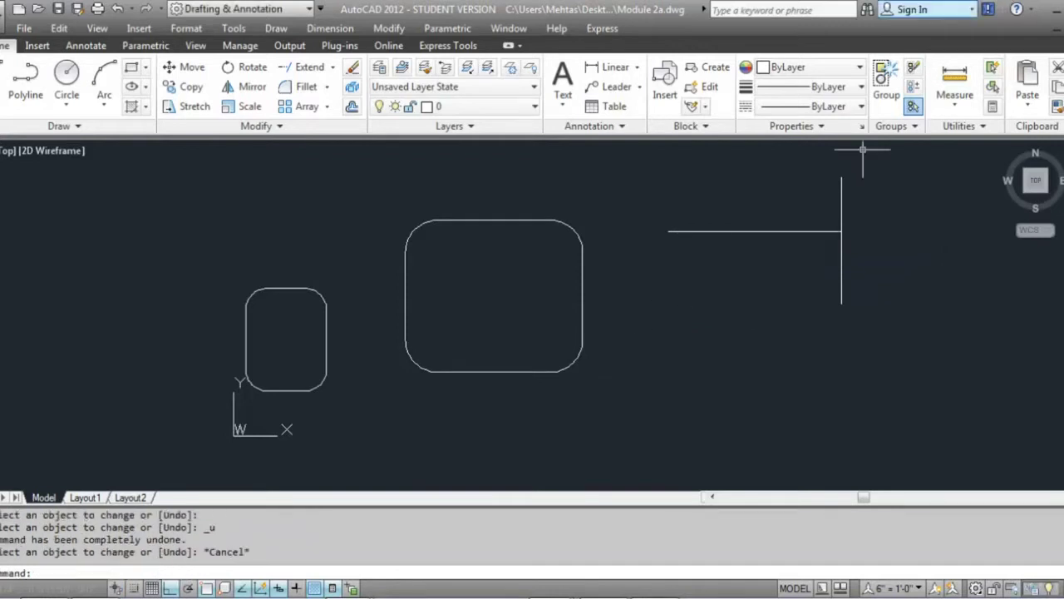
Step: Break the horizontal line at its midpoint with Break at Point
left_click(256, 127)
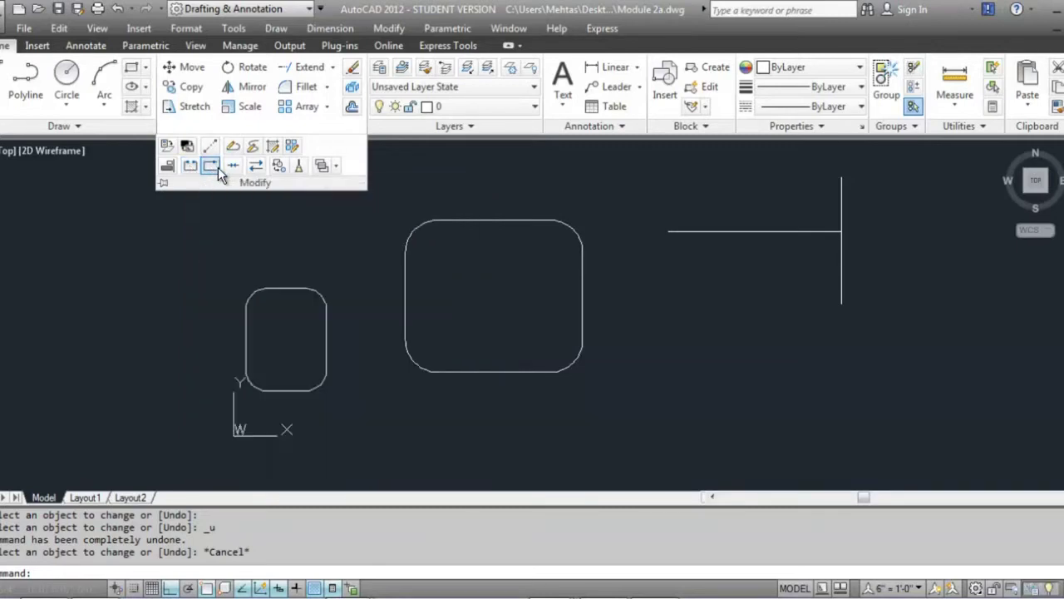
left_click(212, 165)
left_click(212, 163)
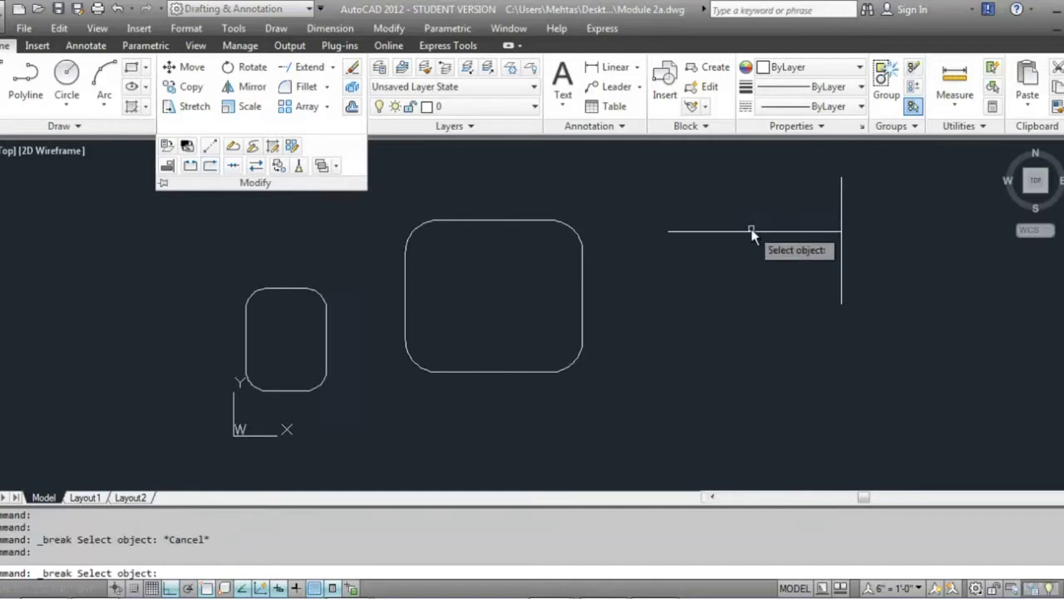
left_click(751, 231)
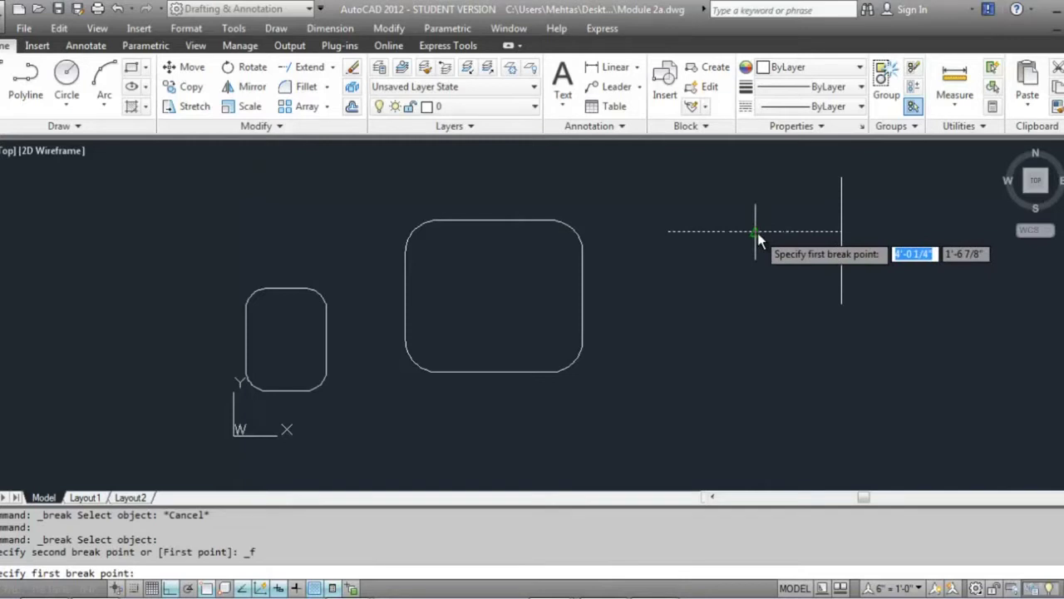
left_click(758, 233)
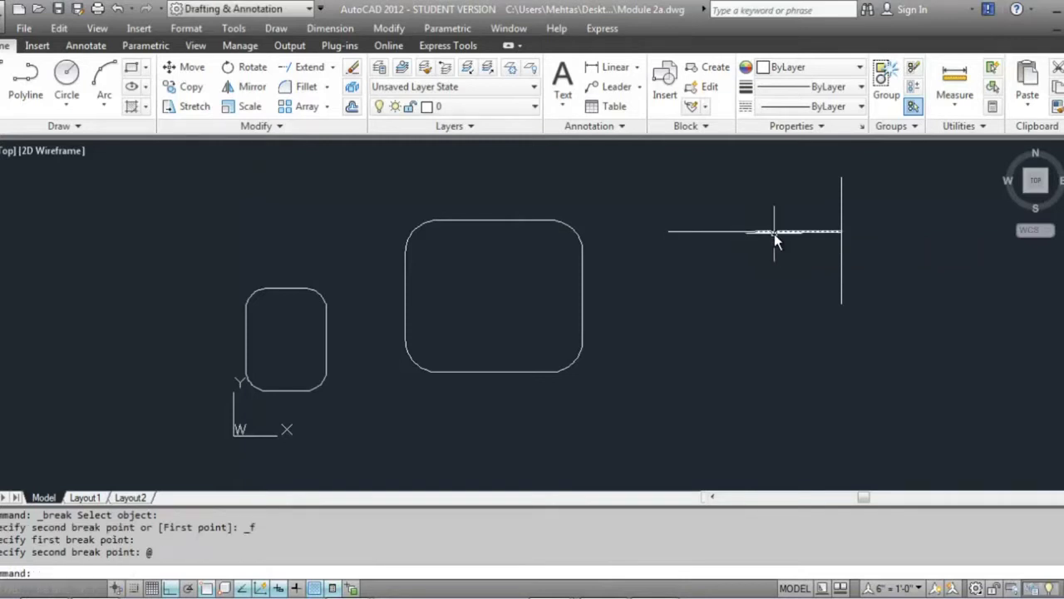
Step: Select both halves of the broken line, undo the break, and check the line by selecting it again
left_click(774, 234)
left_click(731, 232)
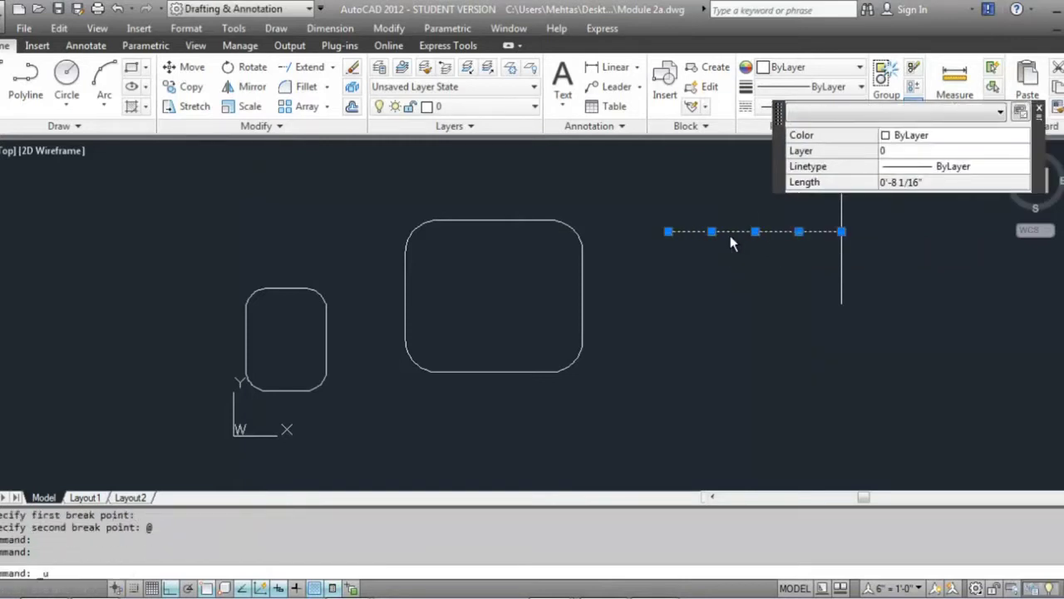
key("ctrl+z")
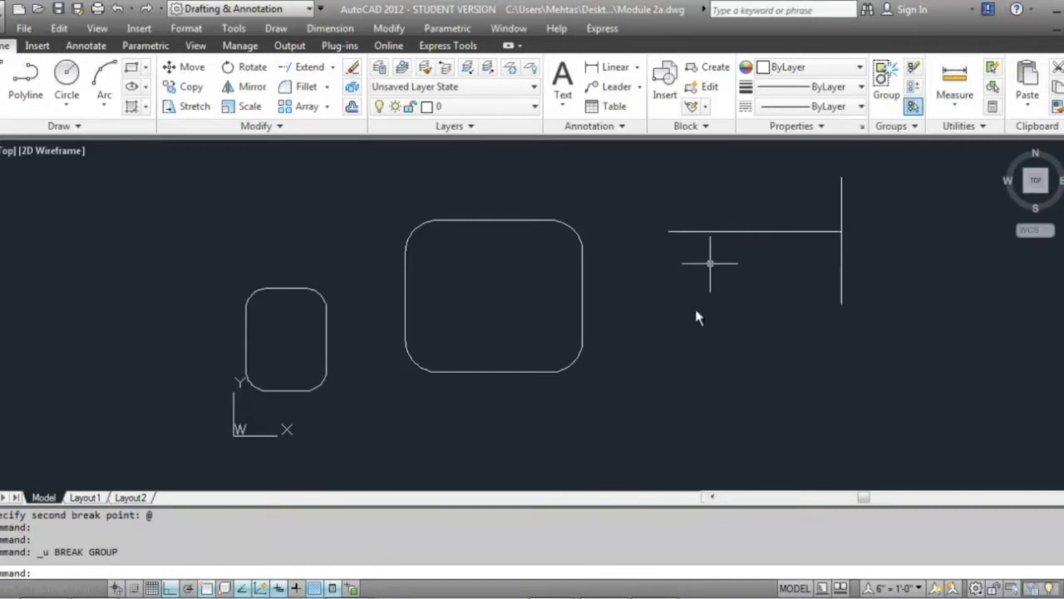
left_click(728, 232)
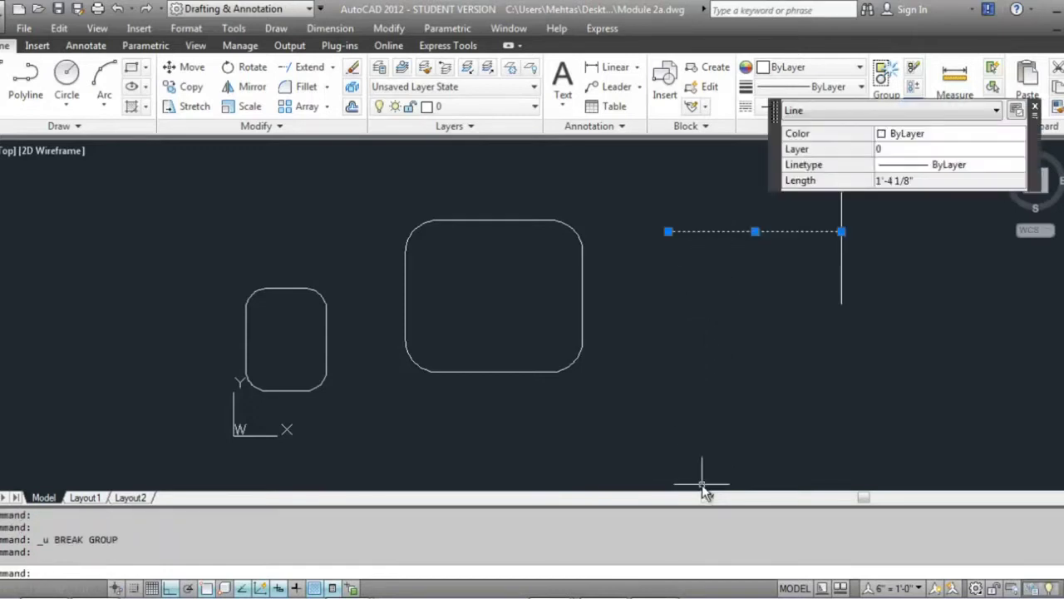
key("Escape")
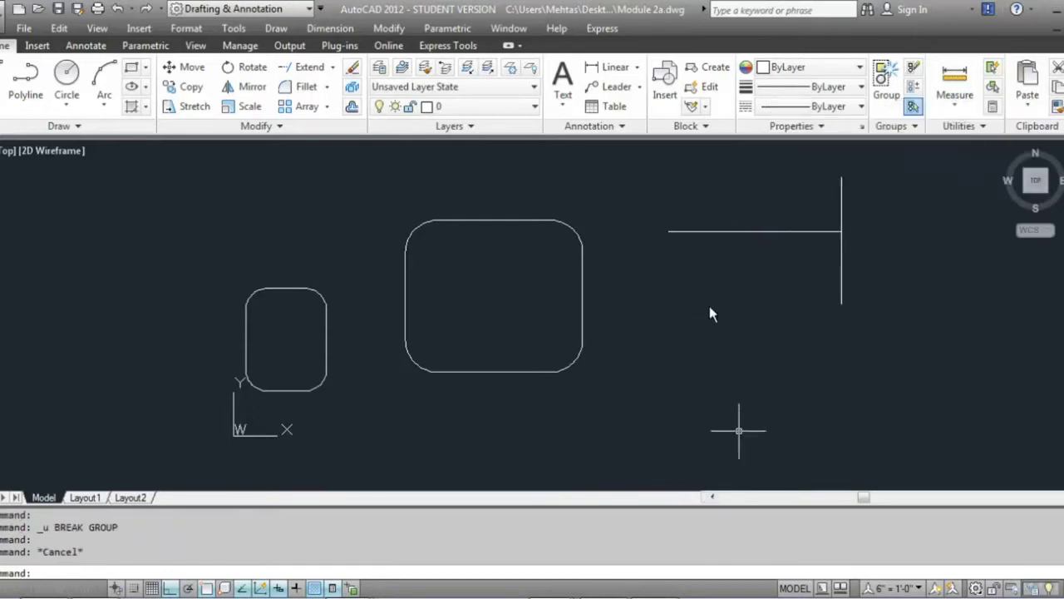
Step: Break the horizontal line at its midpoint with Break at Point
left_click(209, 127)
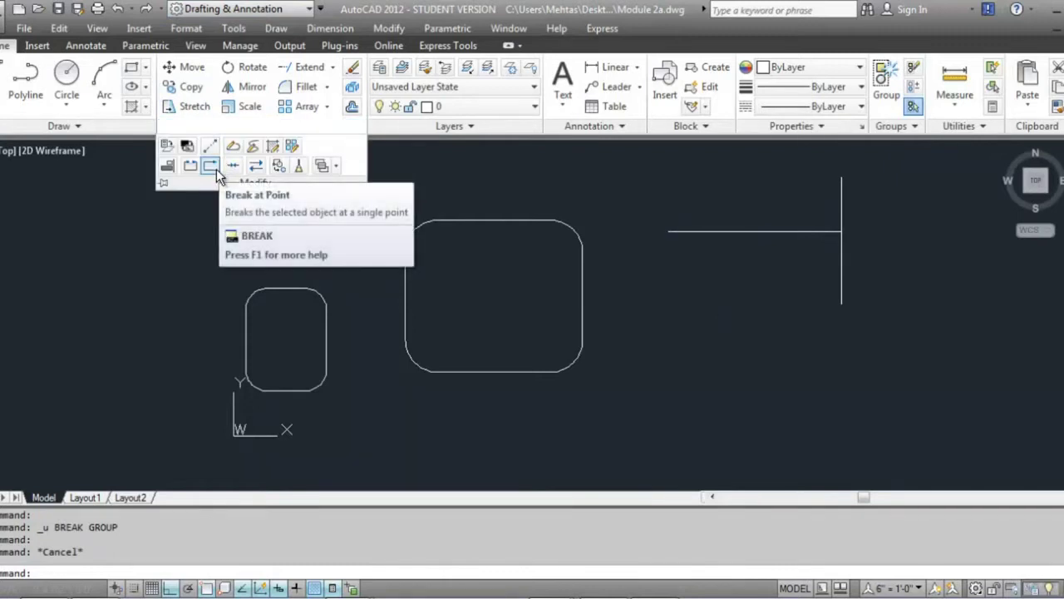
left_click(218, 165)
left_click(786, 231)
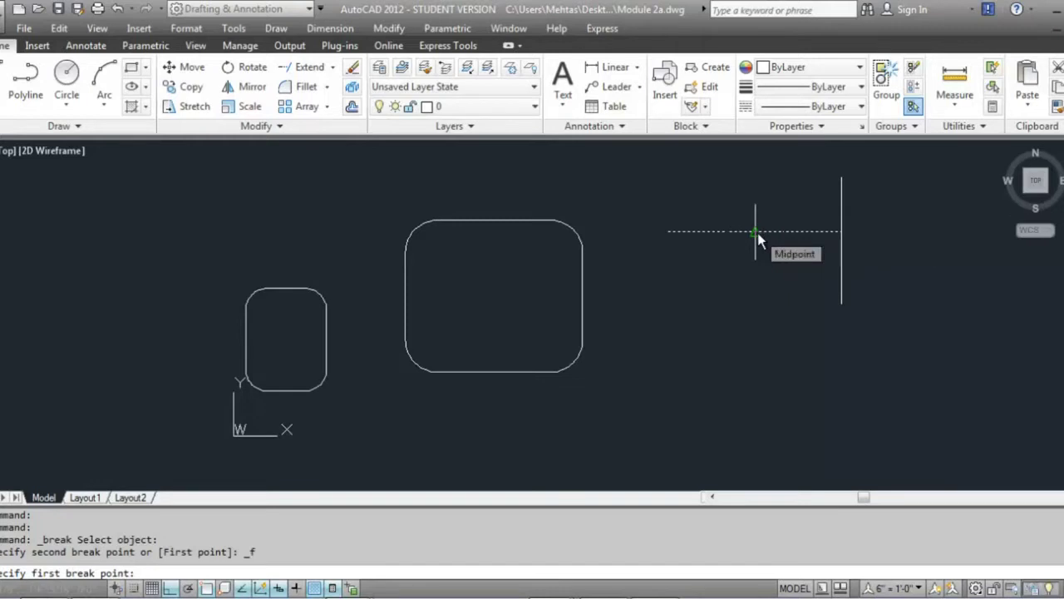
left_click(755, 232)
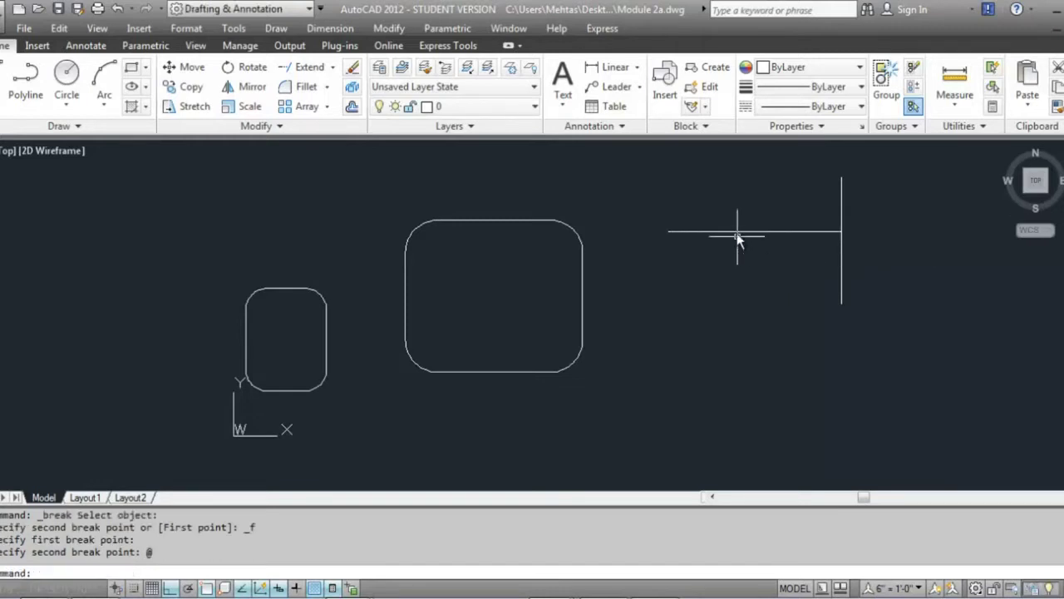
Step: Select both halves of the broken horizontal line to check them, and undo the break
left_click(740, 231)
left_click(790, 232)
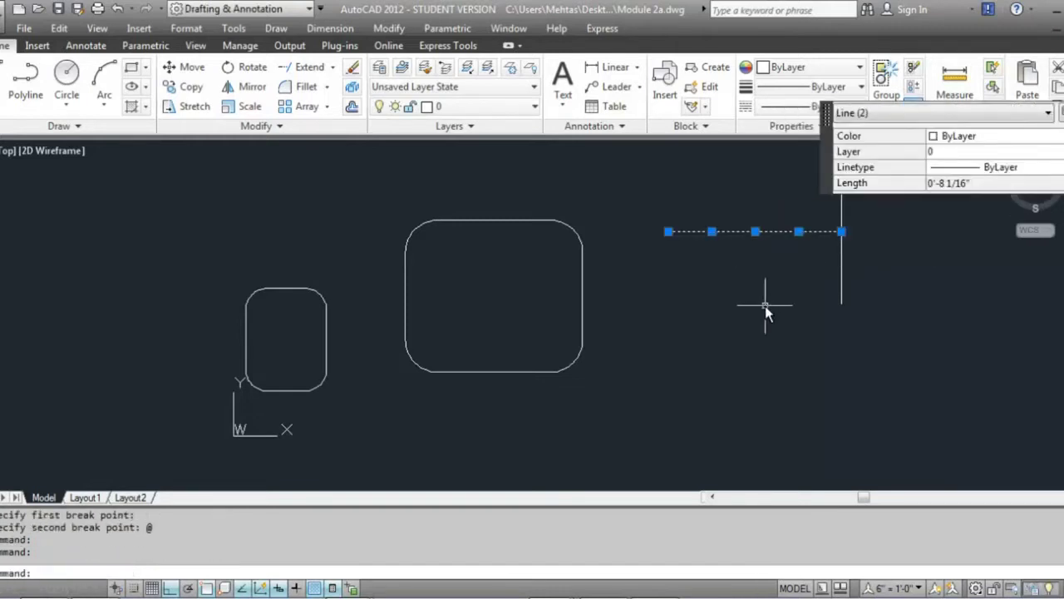
key("ctrl+z")
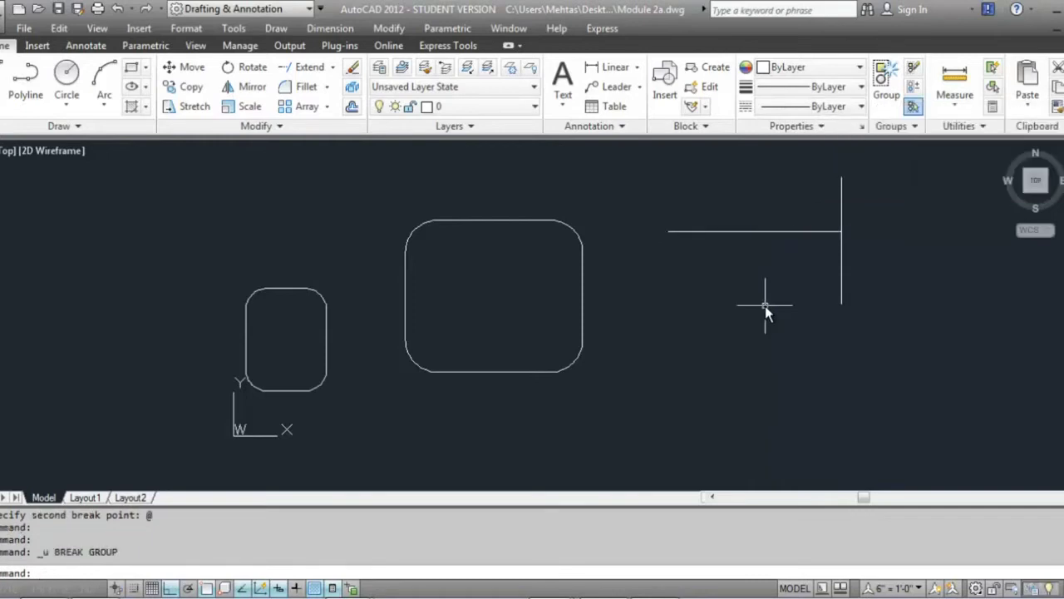
Step: Break the horizontal line between two freely picked points with Break's First point option, and undo the break
left_click(249, 126)
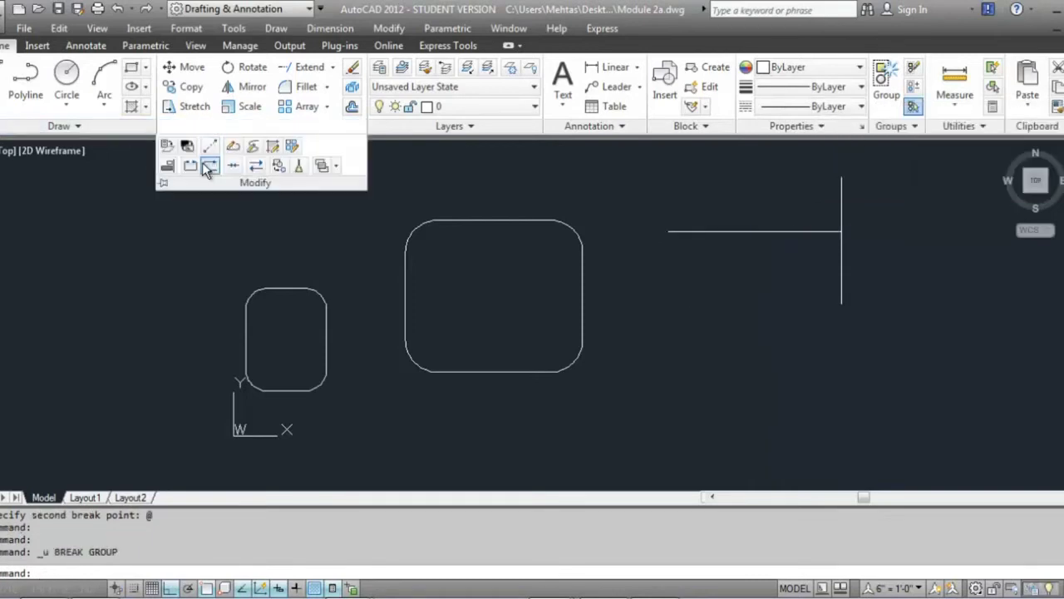
left_click(194, 168)
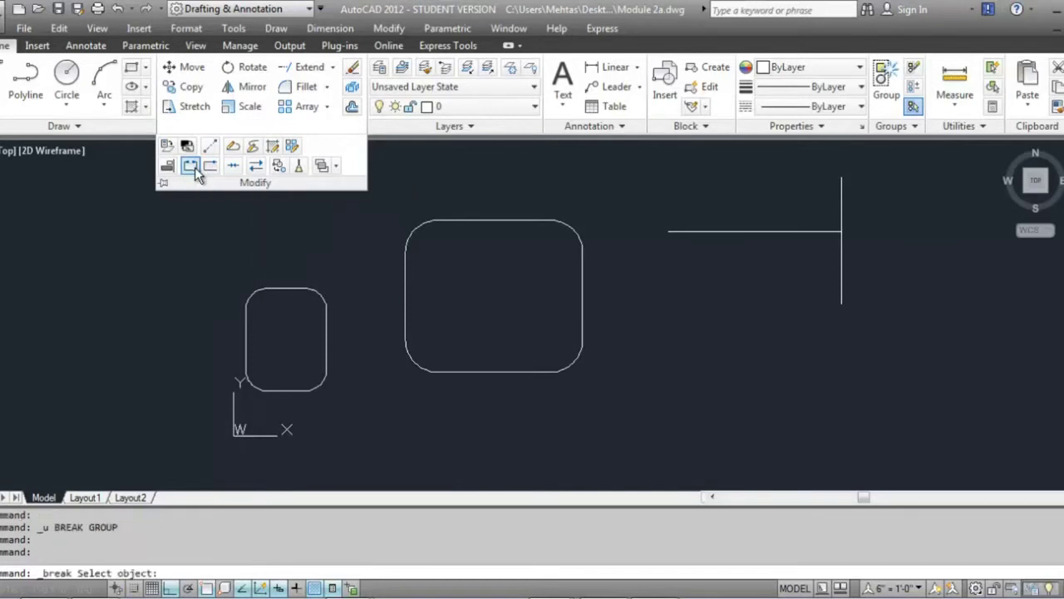
left_click(689, 231)
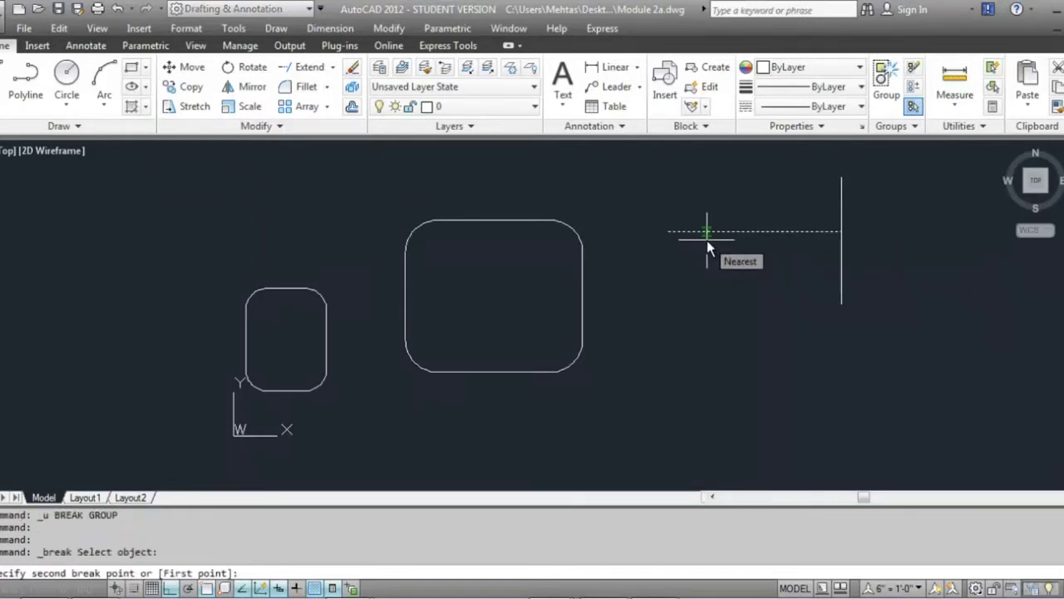
type("f")
key("Return")
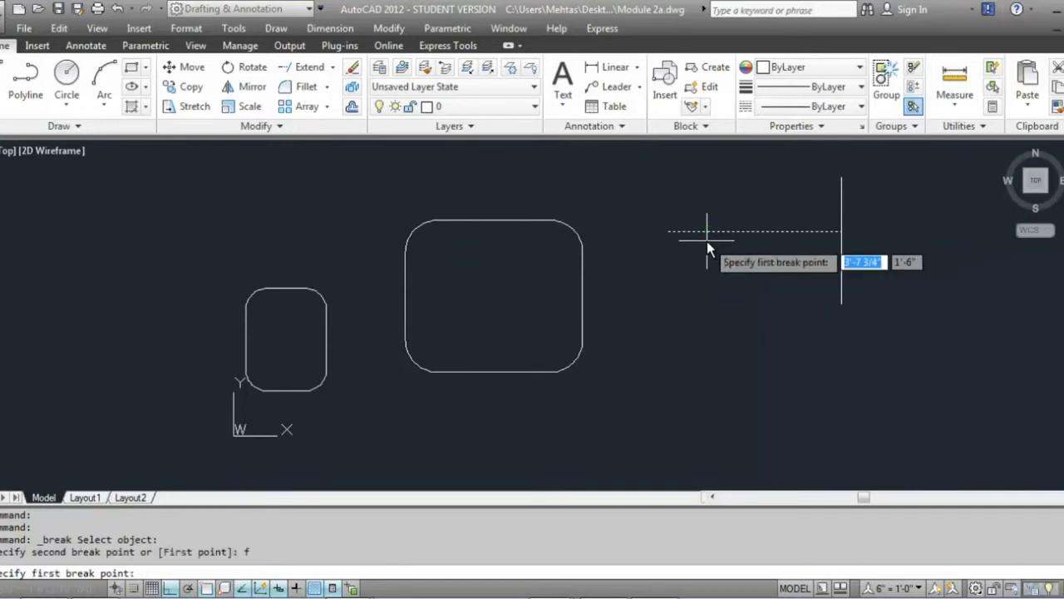
left_click(715, 233)
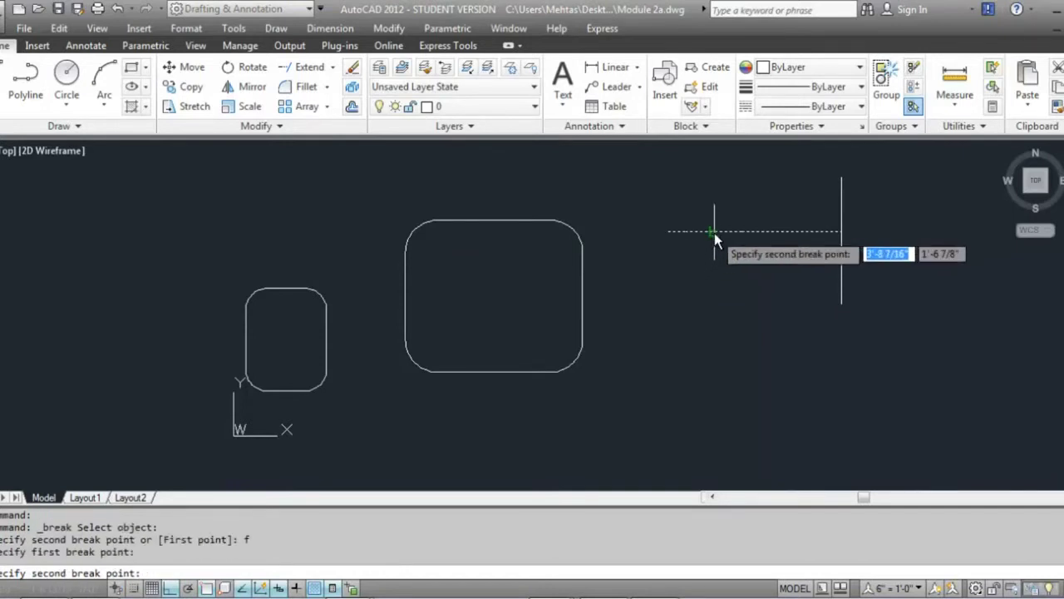
left_click(784, 232)
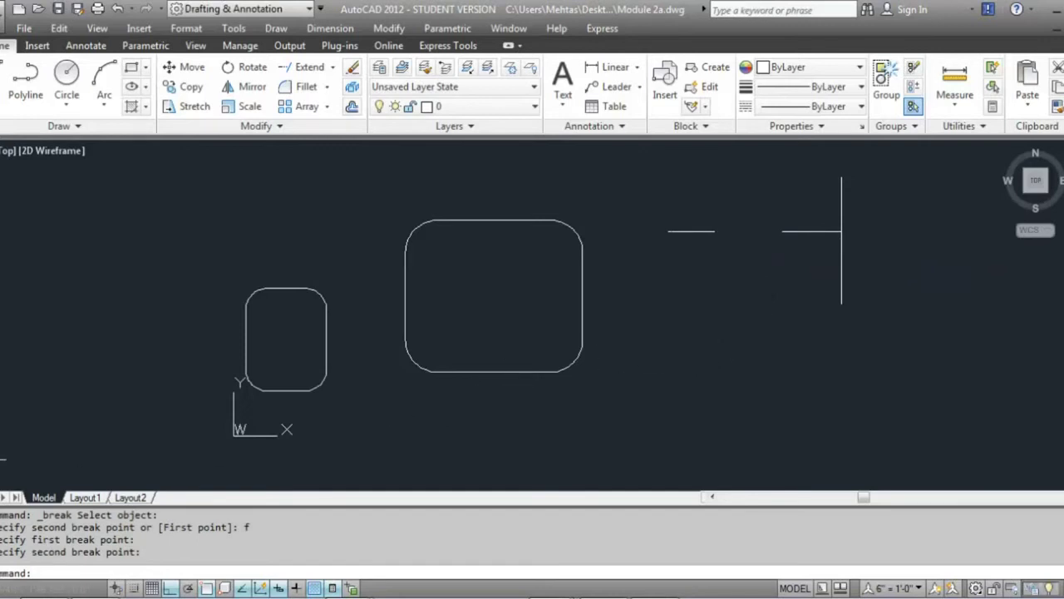
key("ctrl+z")
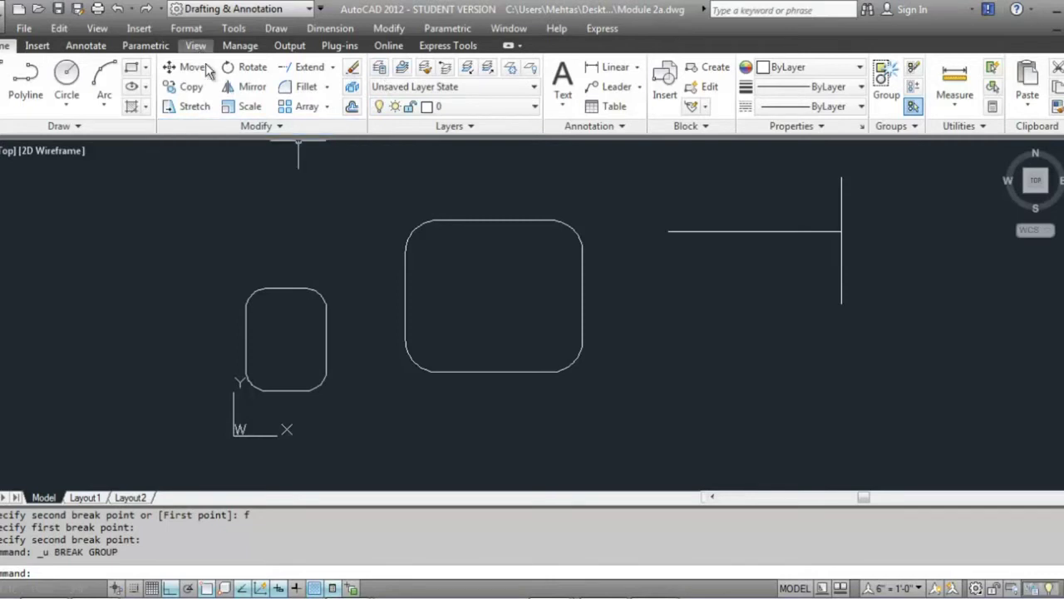
Step: Try to break the horizontal line with Break's First point option and a 1" distance, and pick the second break point on the line instead
left_click(249, 125)
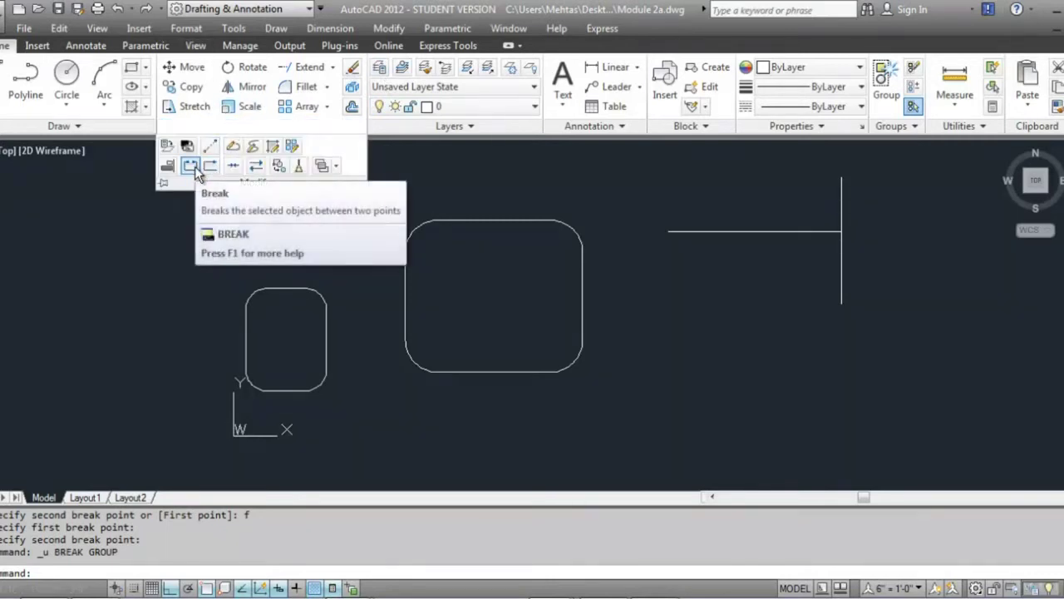
left_click(191, 166)
left_click(758, 231)
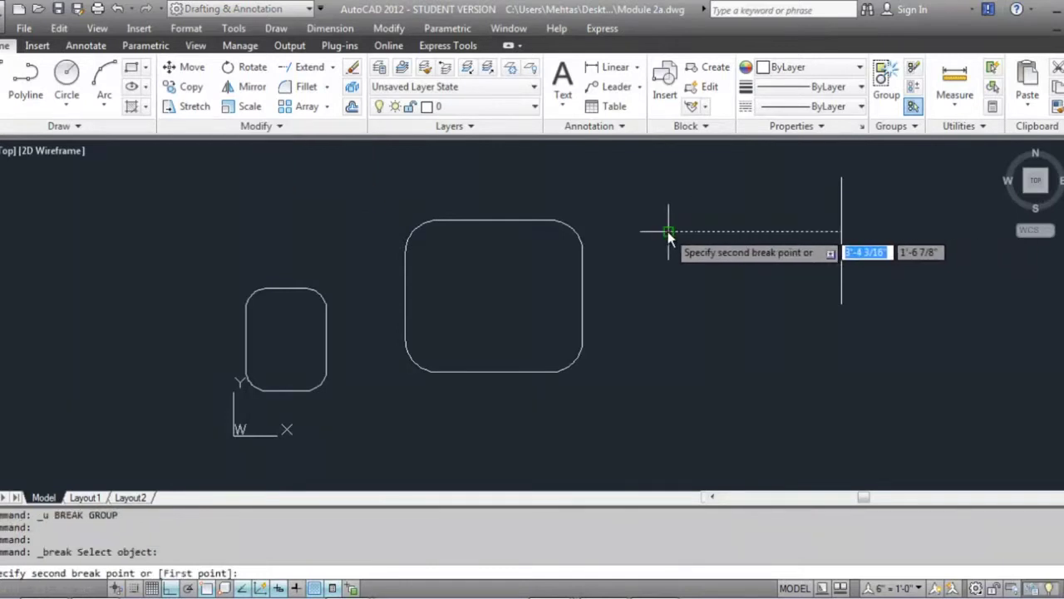
type("f")
key("Return")
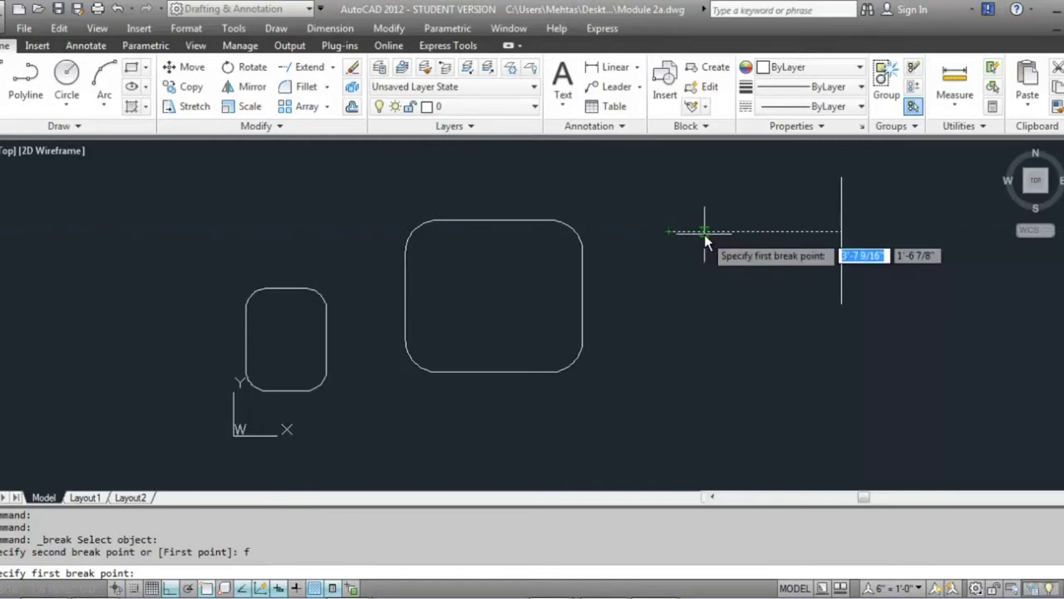
left_click(704, 235)
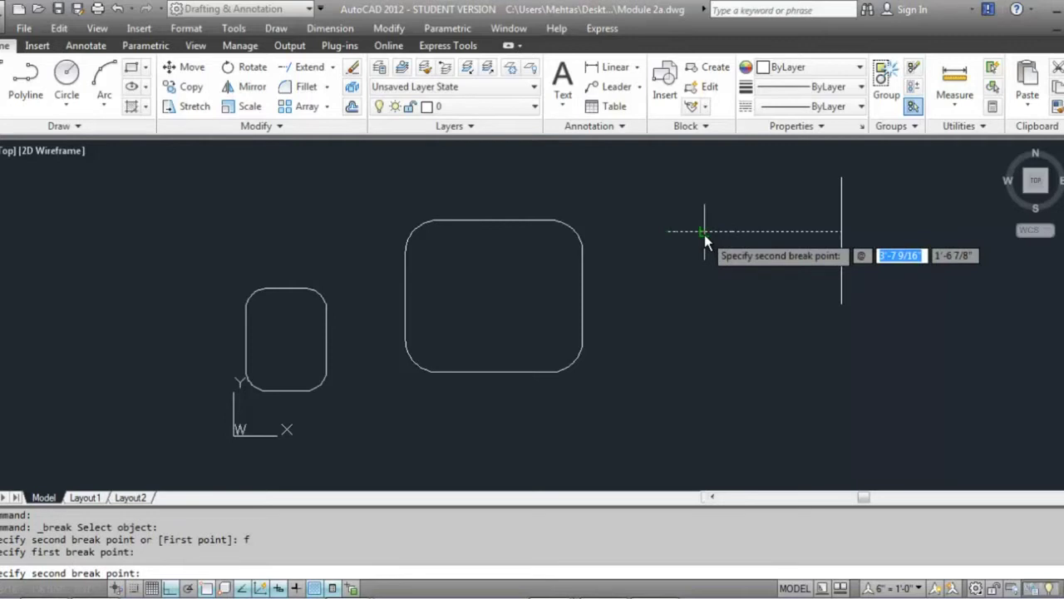
type("1\"")
key("Return")
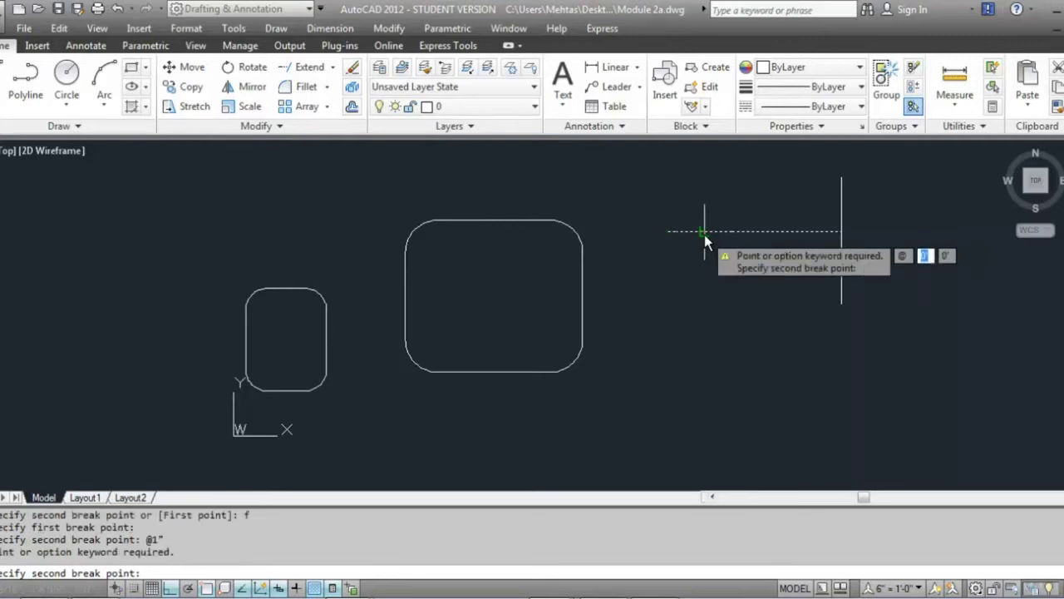
left_click(716, 231)
scroll(717, 228, "up", 5)
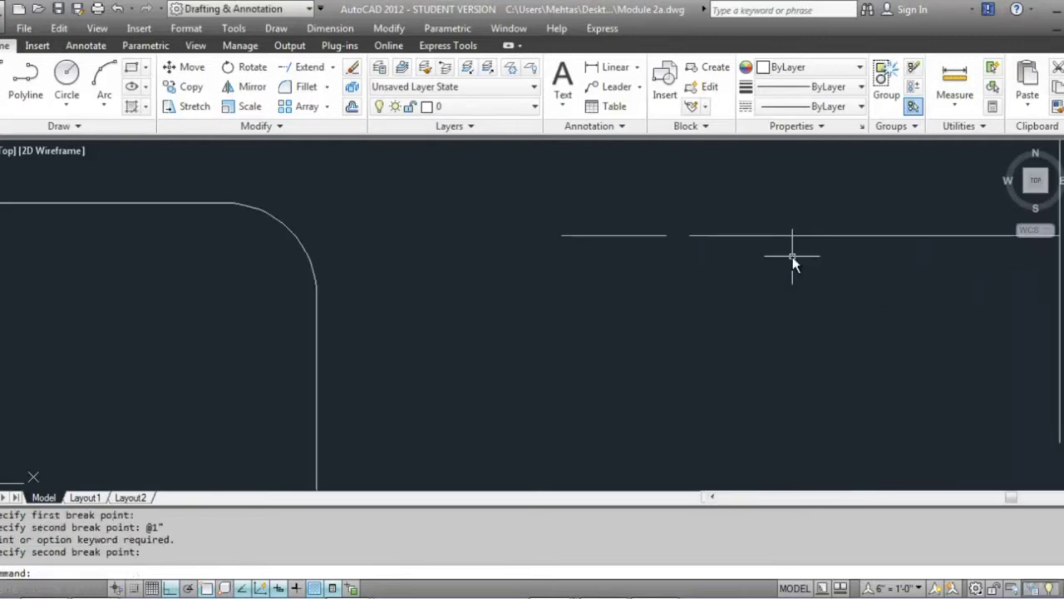
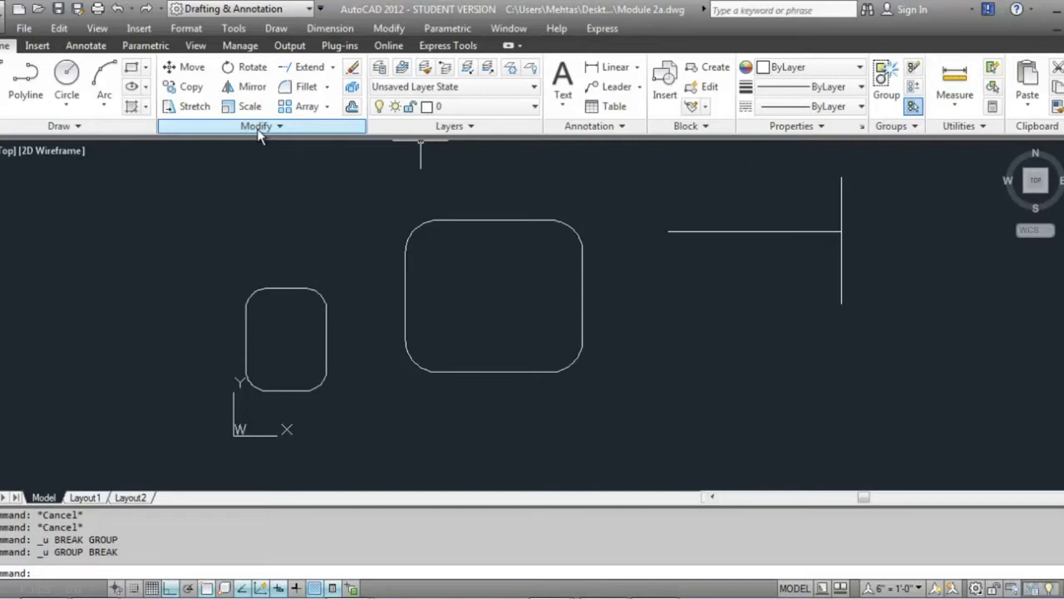
Step: Break a gap in the horizontal line with Break's First point option, setting the second break point at @1"<0 from the first
left_click(258, 127)
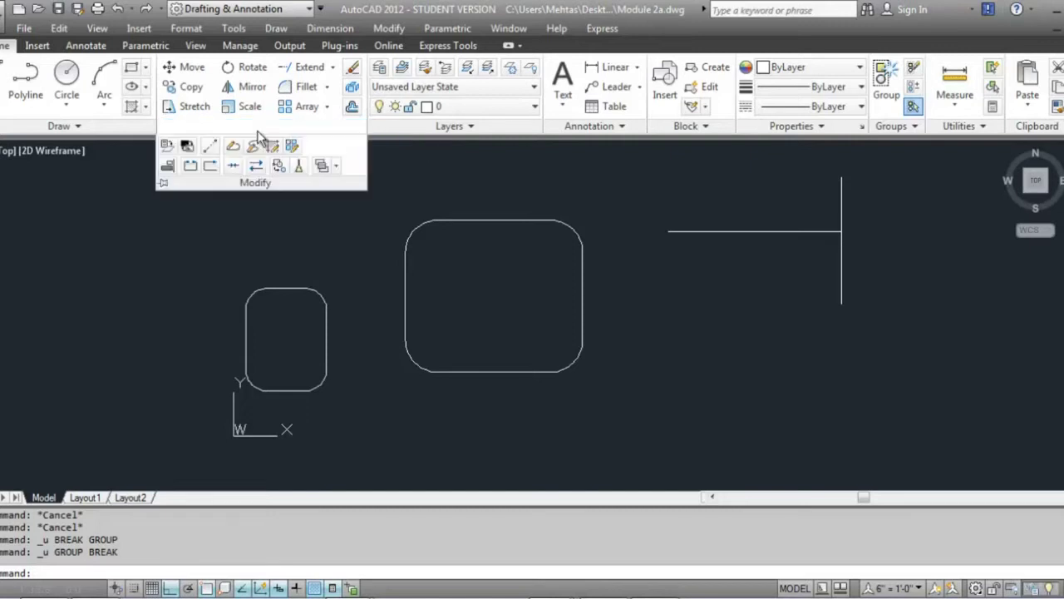
left_click(191, 166)
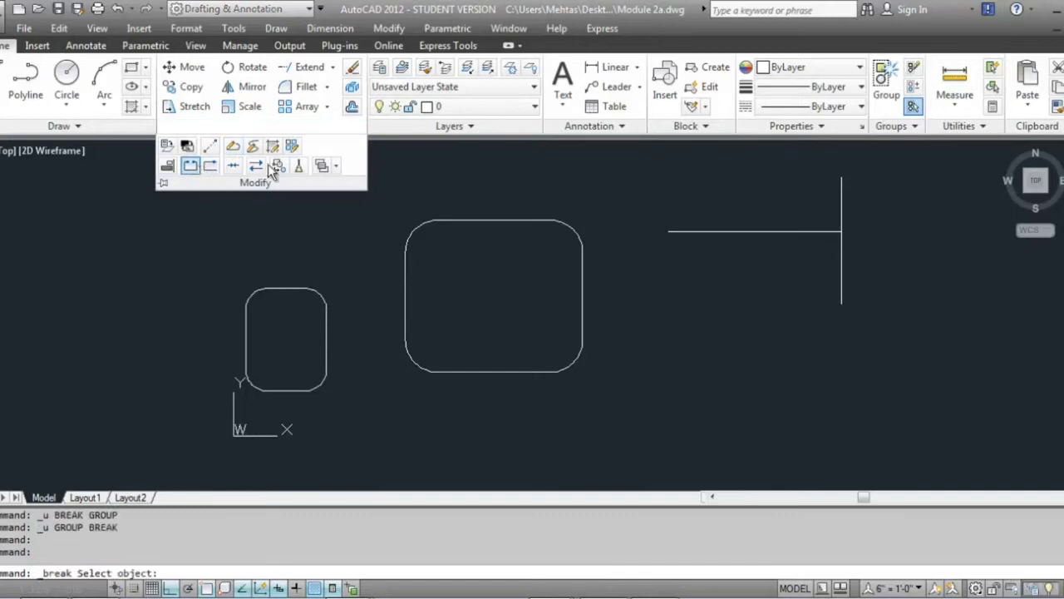
left_click(682, 233)
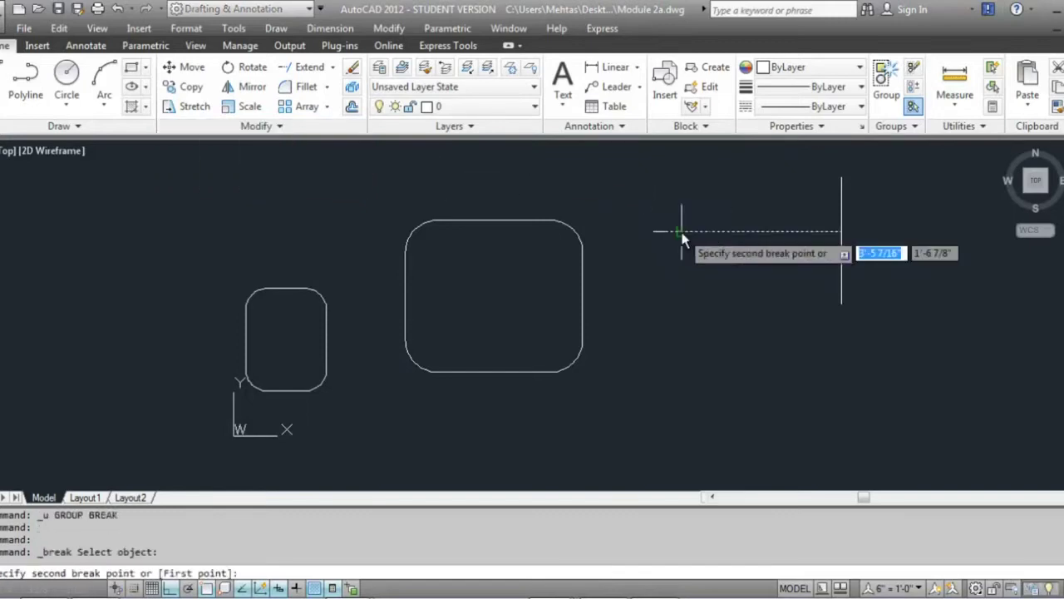
type("f")
key("Return")
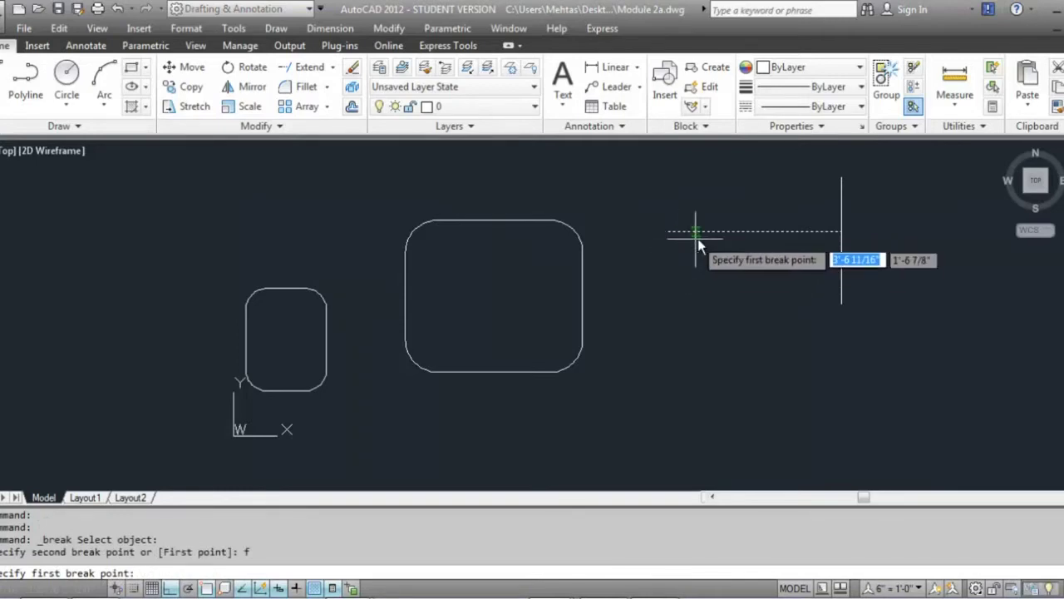
left_click(702, 232)
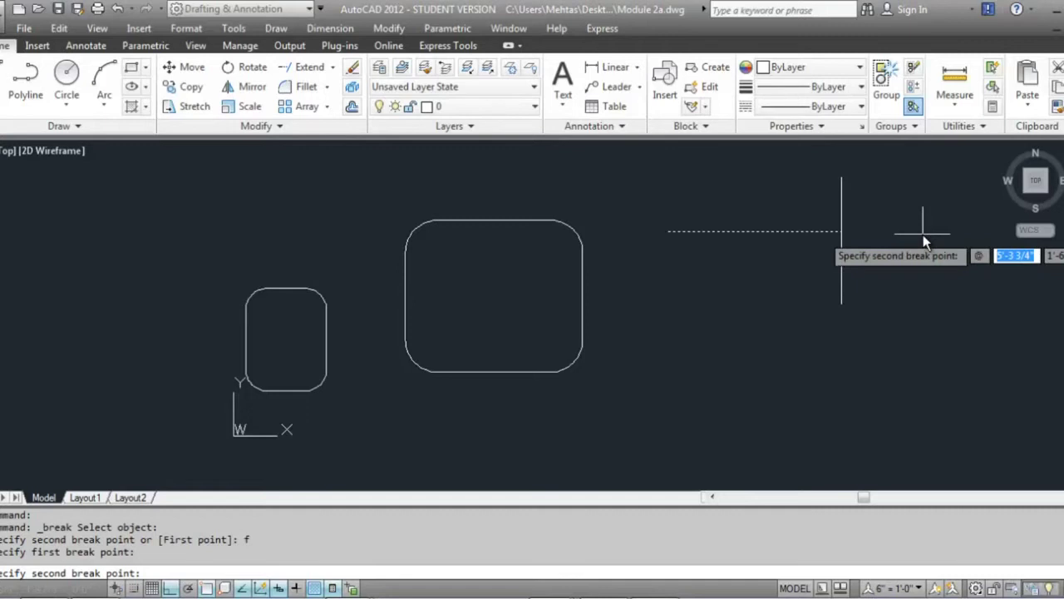
type("1\"")
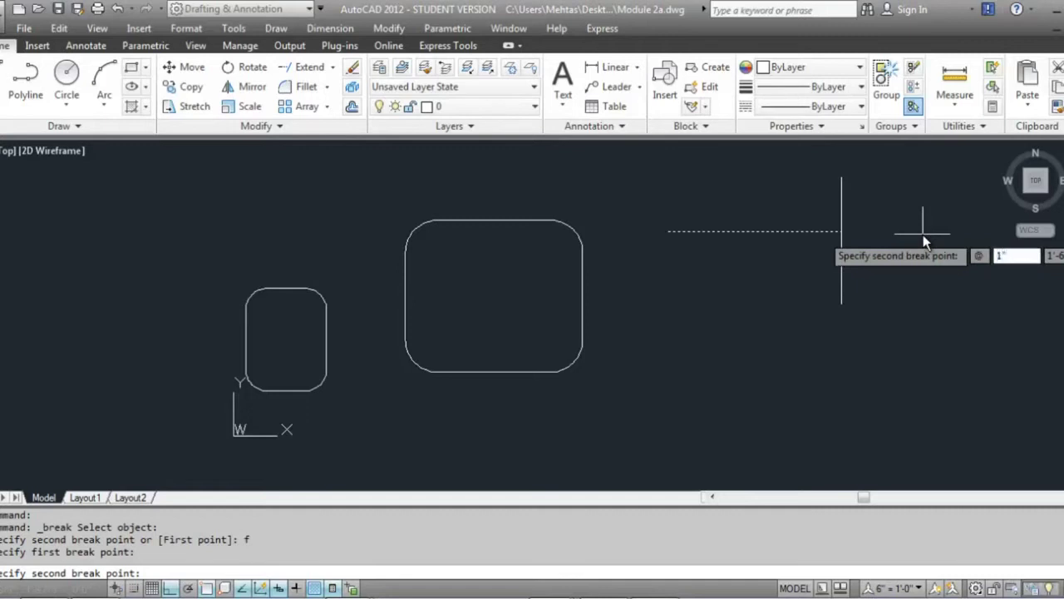
key("Tab")
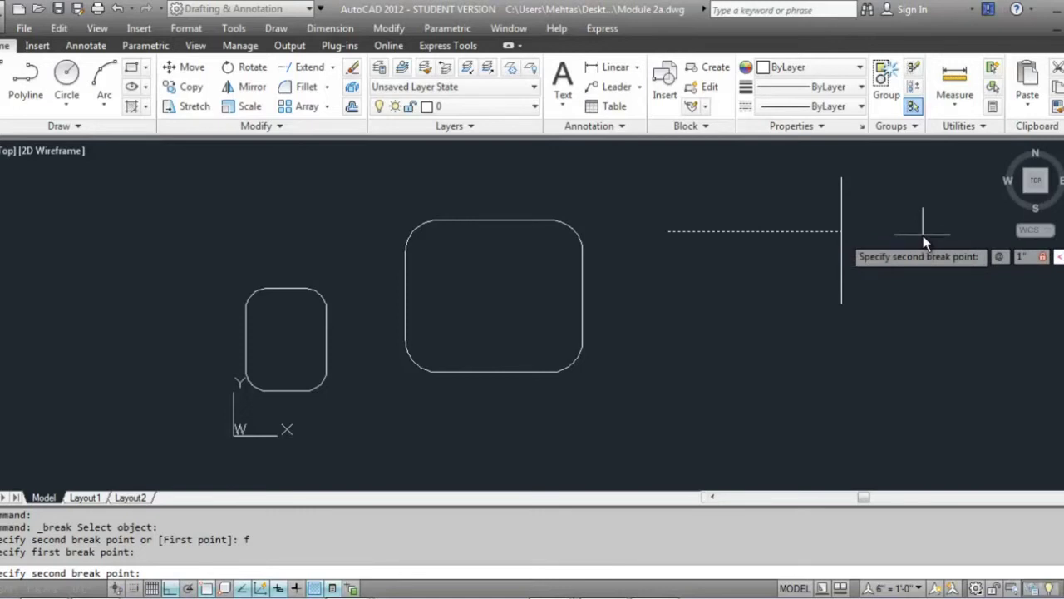
type("0")
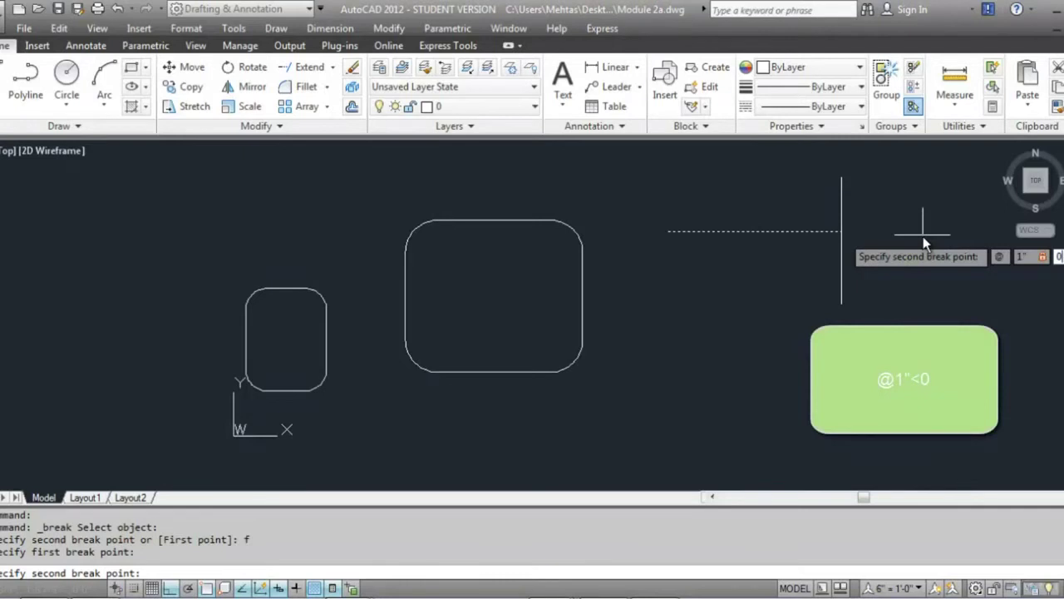
key("Return")
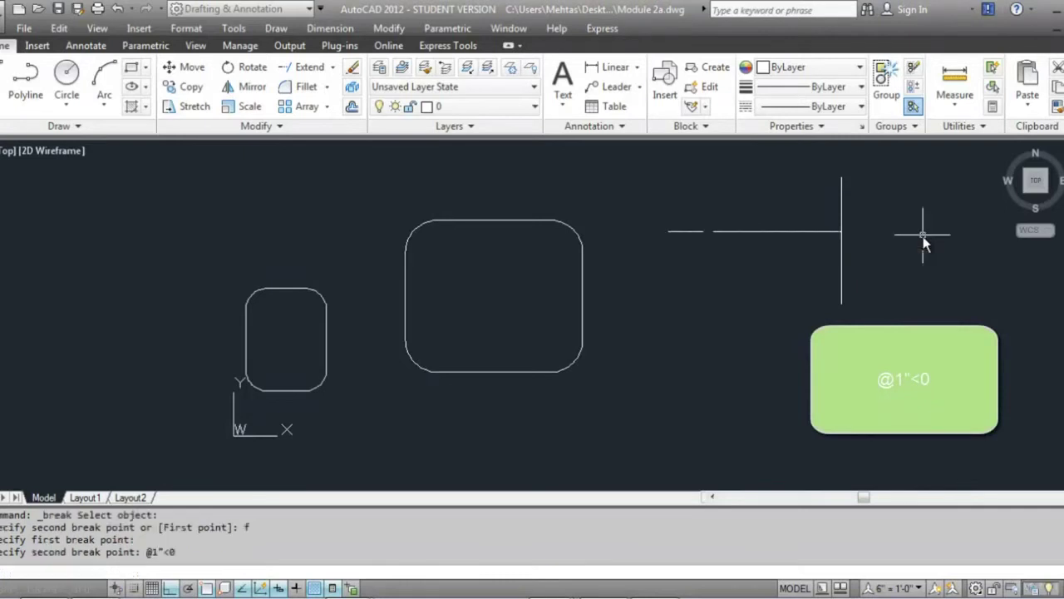
Step: Examine the gap in the horizontal line up close
scroll(715, 254, "up", 3)
middle_click_drag(699, 247, 653, 347)
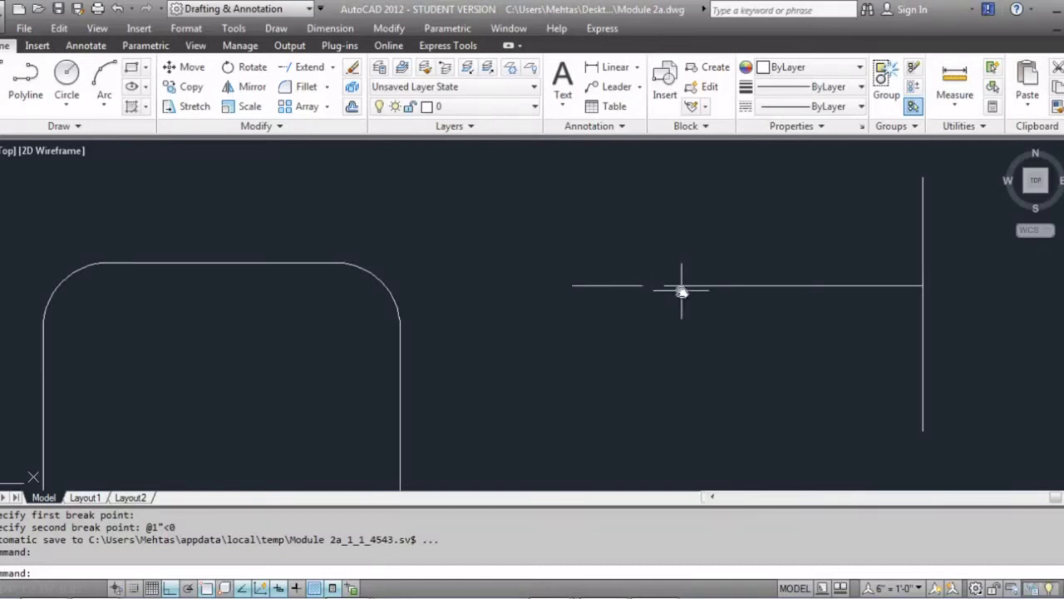
left_click(677, 356)
key("Escape")
key("Escape")
mouse_move(641, 327)
middle_mouse_down()
mouse_move(502, 336)
mouse_move(352, 318)
middle_mouse_up()
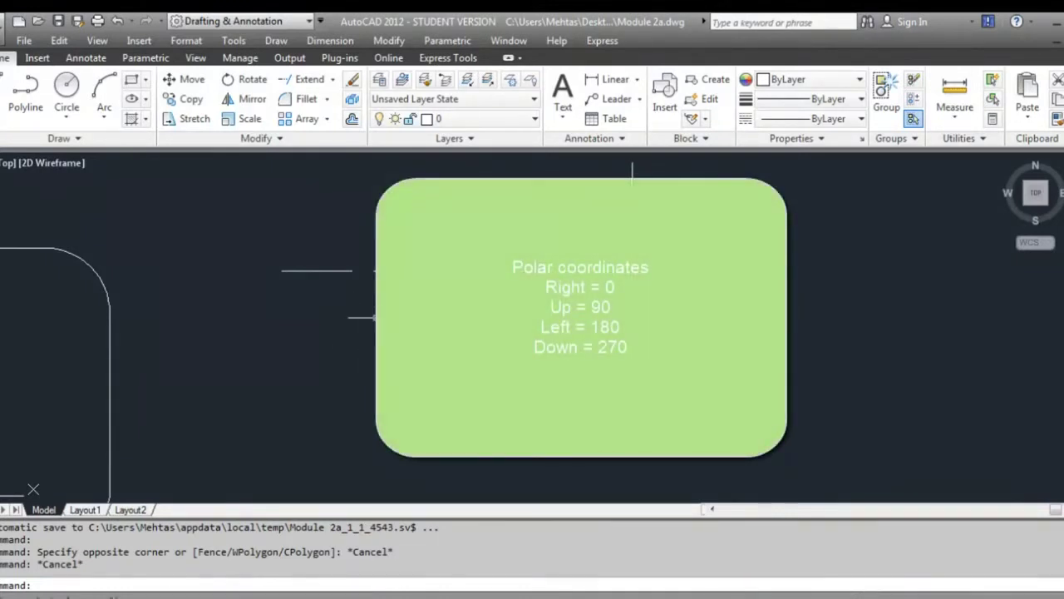
left_click(358, 321)
key("Escape")
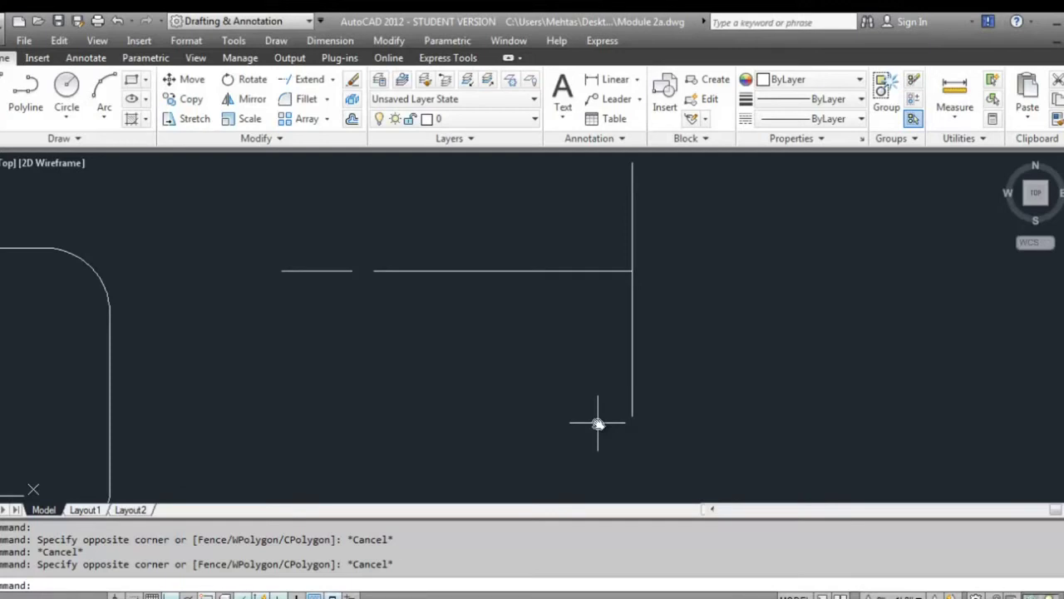
Step: Show the whole drawing with Zoom All and examine all the objects together
type("z")
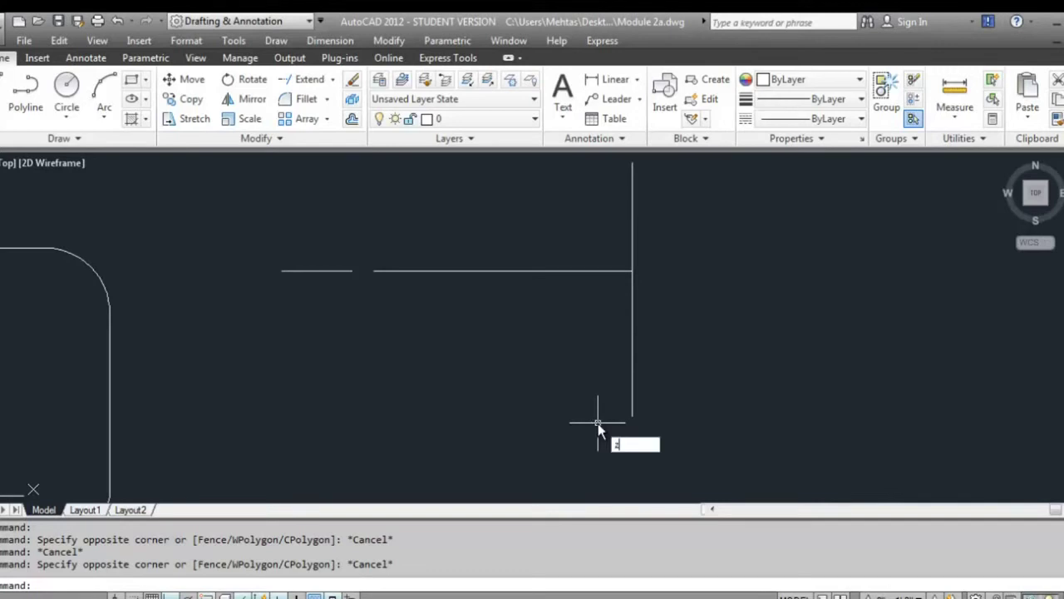
key("Escape")
type("z")
key("Return")
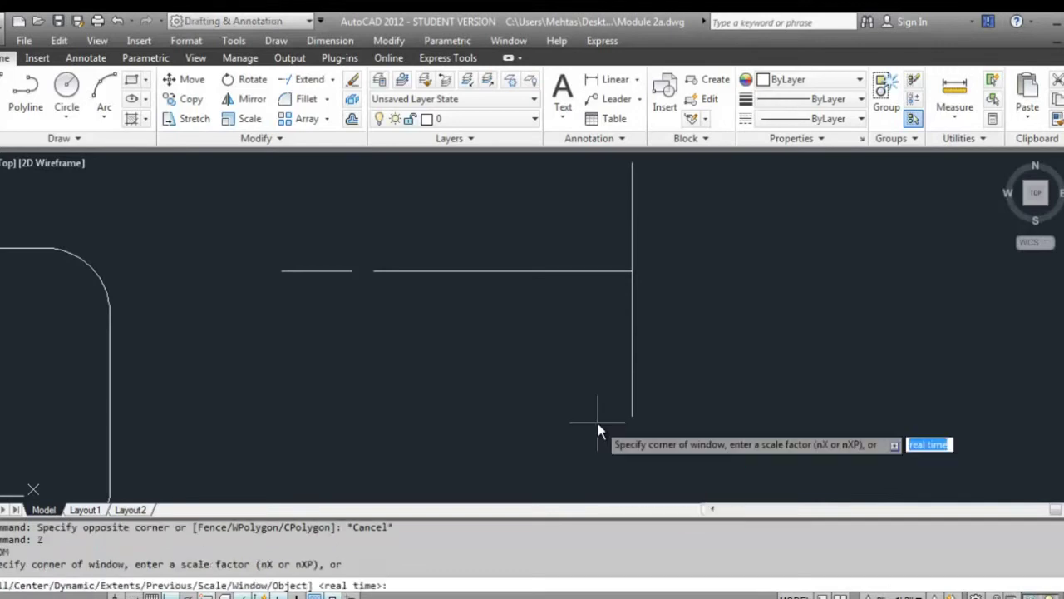
type("a")
key("Return")
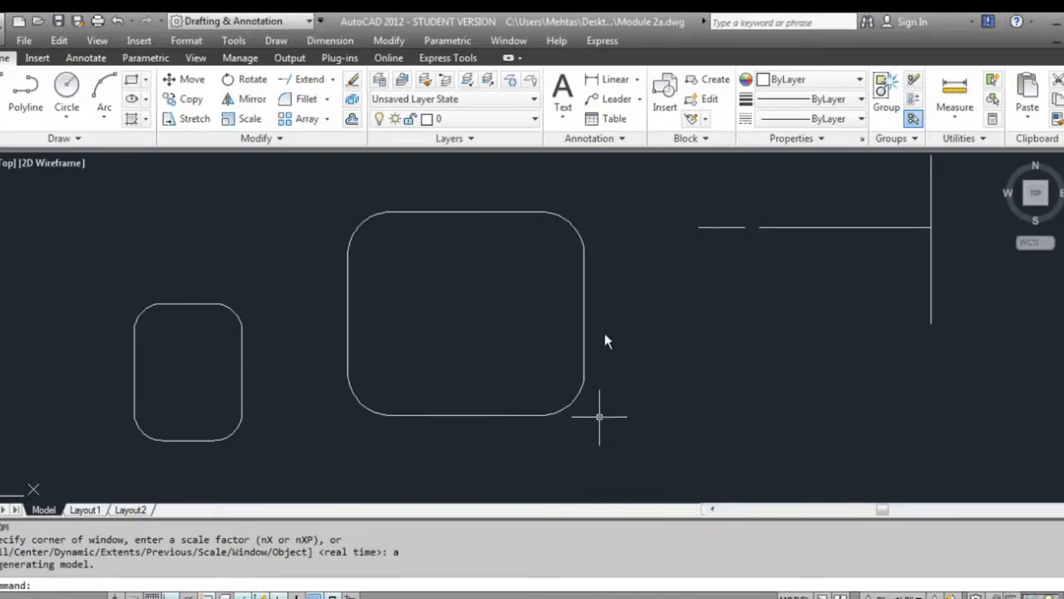
scroll(424, 299, "down", 3)
scroll(424, 299, "up", 2)
scroll(424, 299, "down", 3)
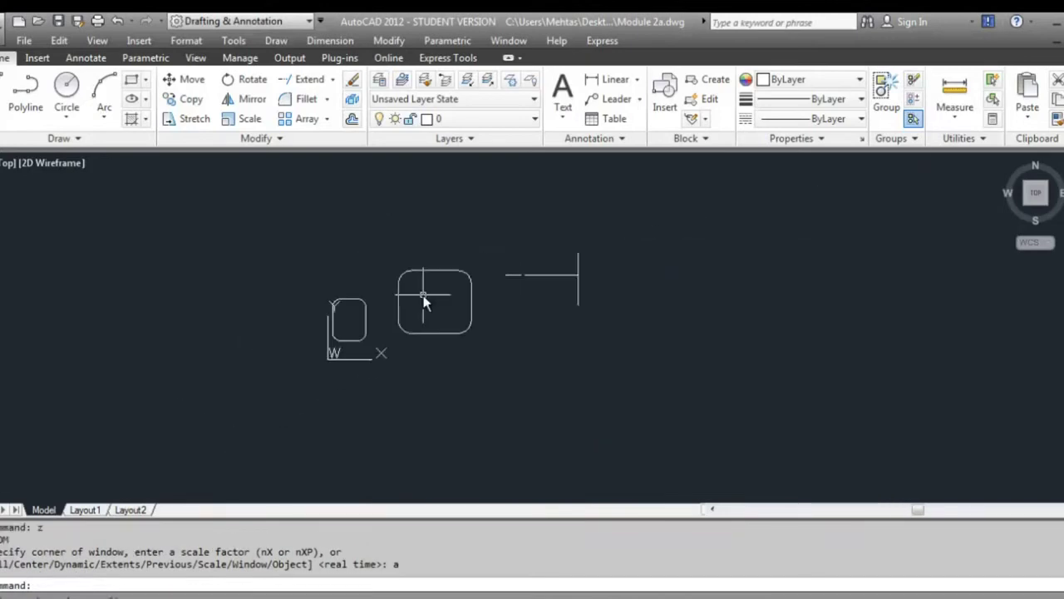
Step: View the rounded rectangles at different zoom levels and fit the whole drawing again with Zoom All
scroll(424, 300, "up", 4)
scroll(424, 301, "down", 5)
scroll(423, 298, "up", 2)
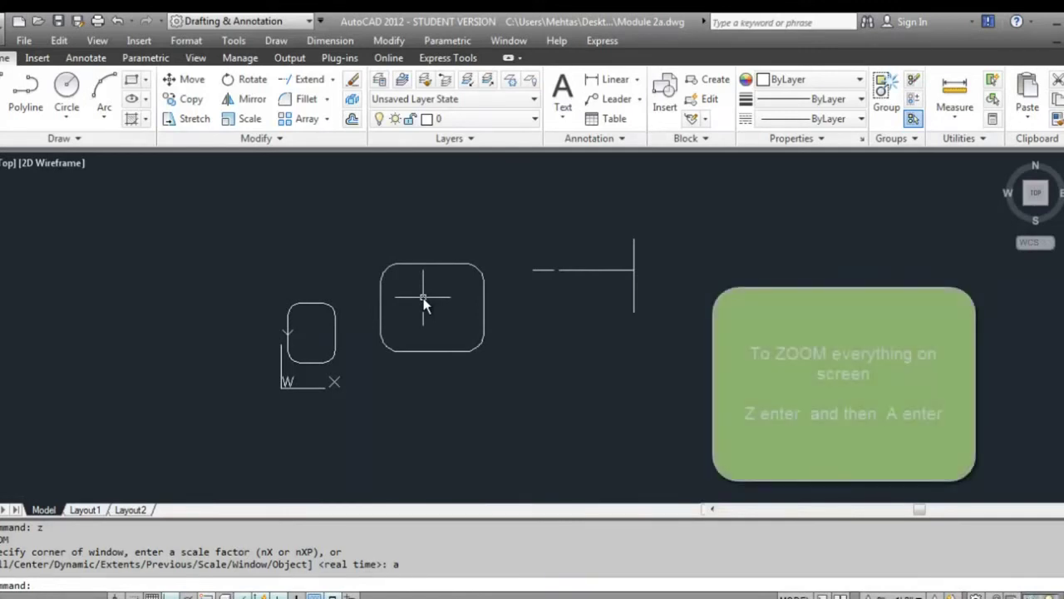
type("z")
key("Return")
type("a")
key("Return")
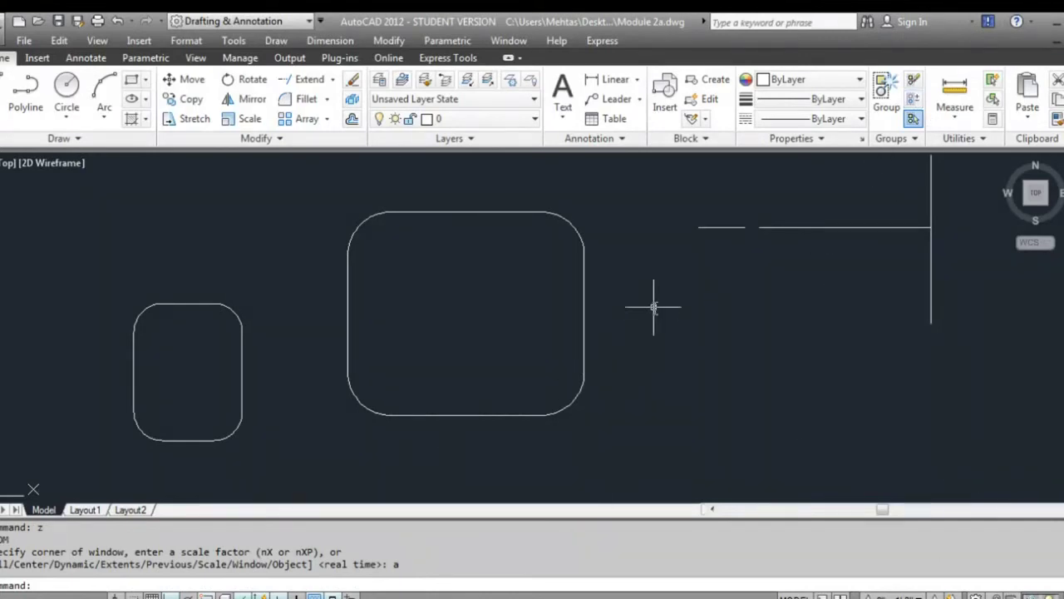
scroll(665, 312, "down", 1)
middle_click_drag(713, 325, 367, 373)
middle_click_drag(483, 373, 292, 380)
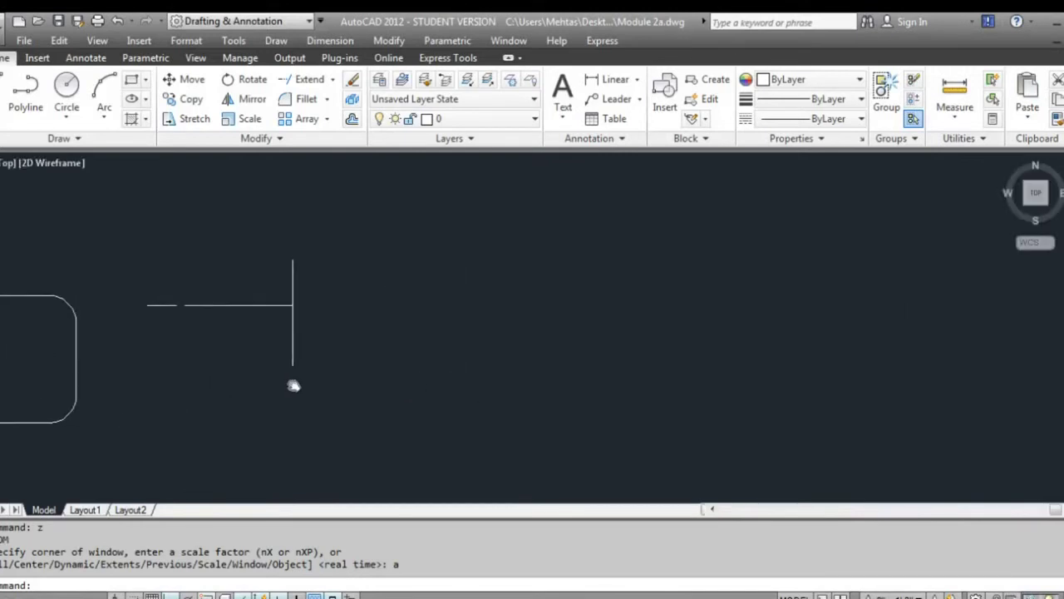
left_click(326, 119)
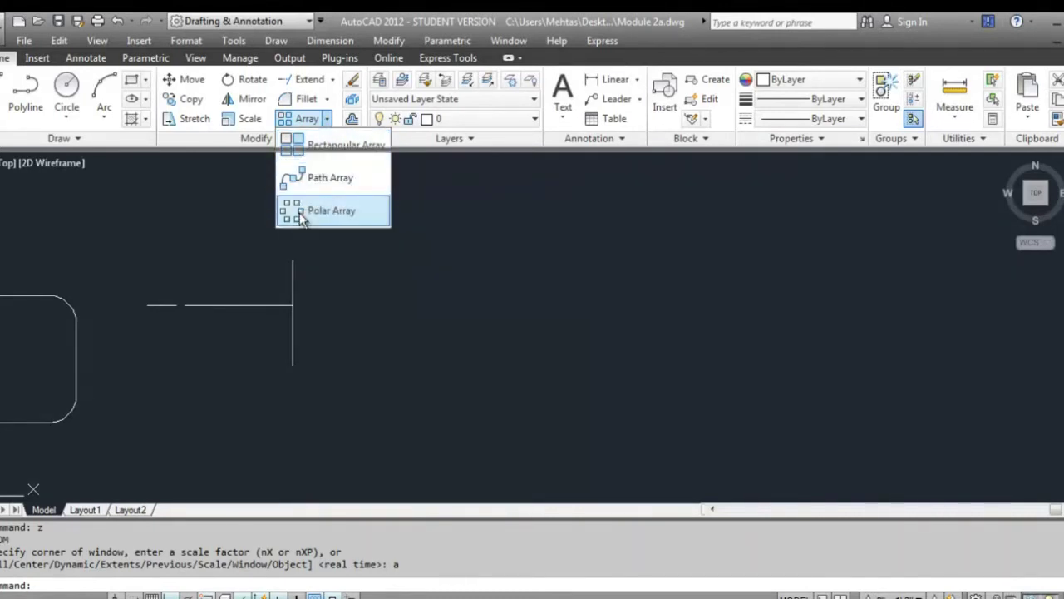
key("Escape")
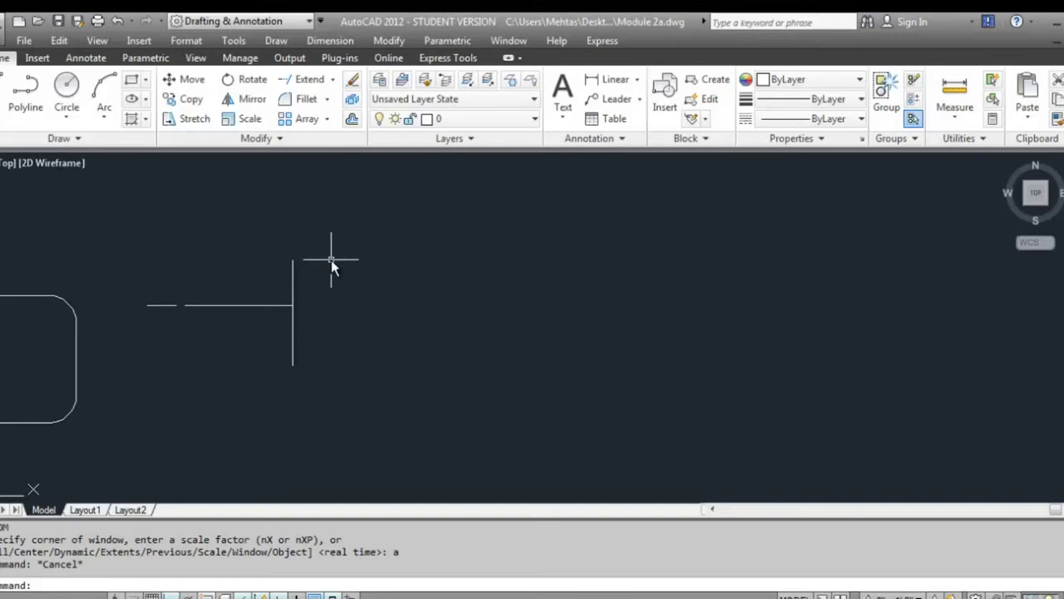
Step: Draw a single vertical line in the empty area to the right of the existing T-shaped lines
middle_click_drag(395, 246, 156, 315)
left_click(2, 96)
left_click(421, 238)
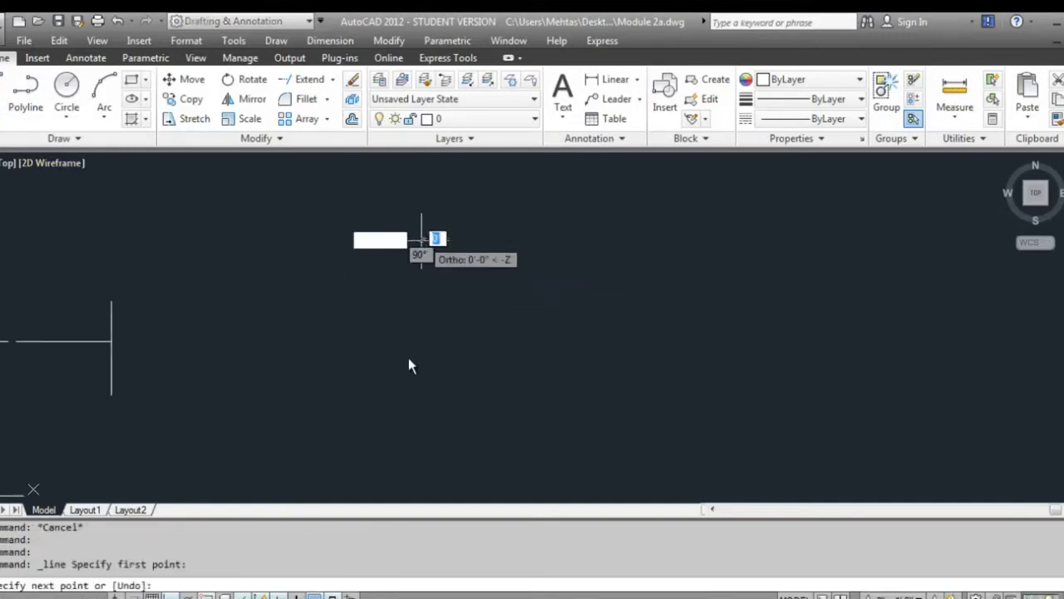
left_click(408, 477)
key("Return")
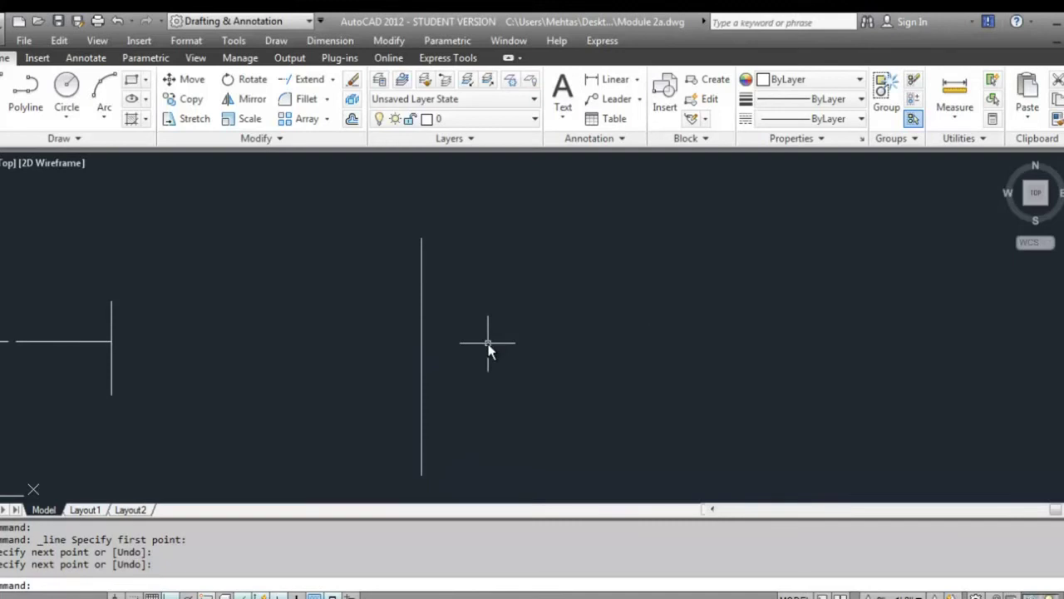
Step: Offset the new vertical line by 6" once to its right and once to its left
left_click(352, 120)
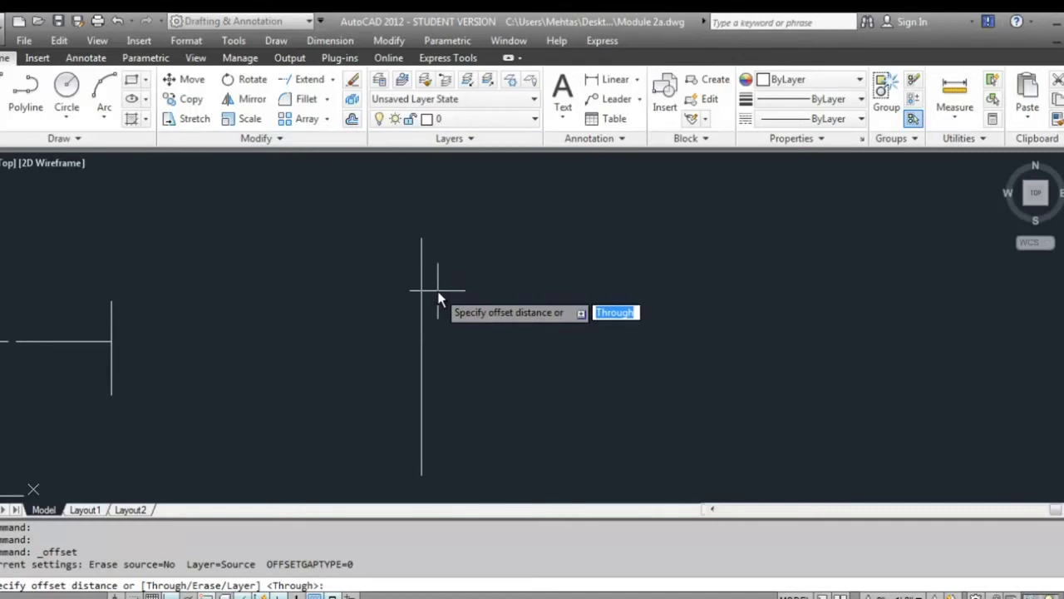
type("6")
key("Return")
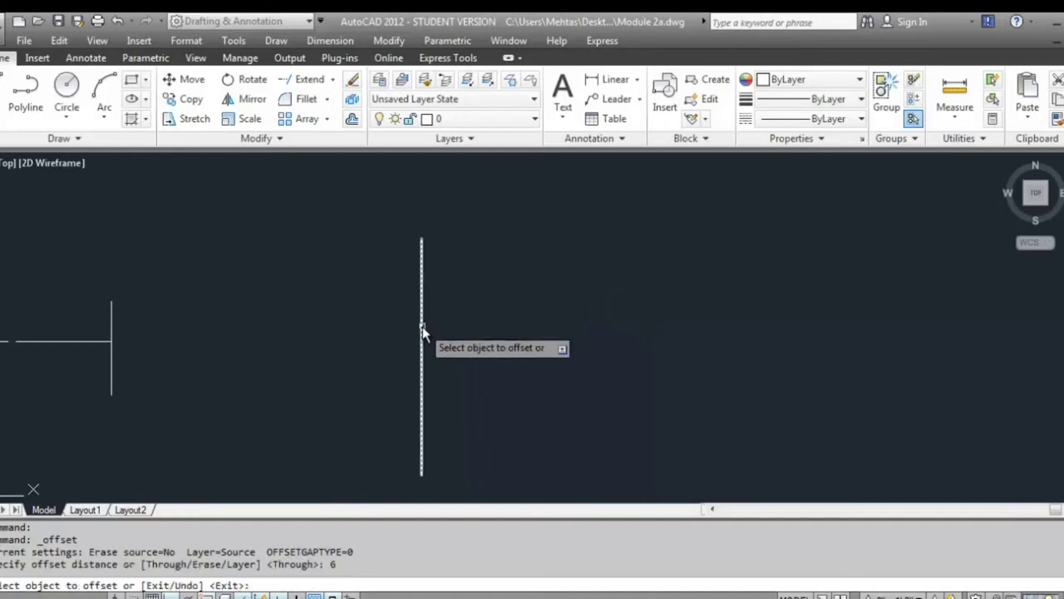
left_click(422, 328)
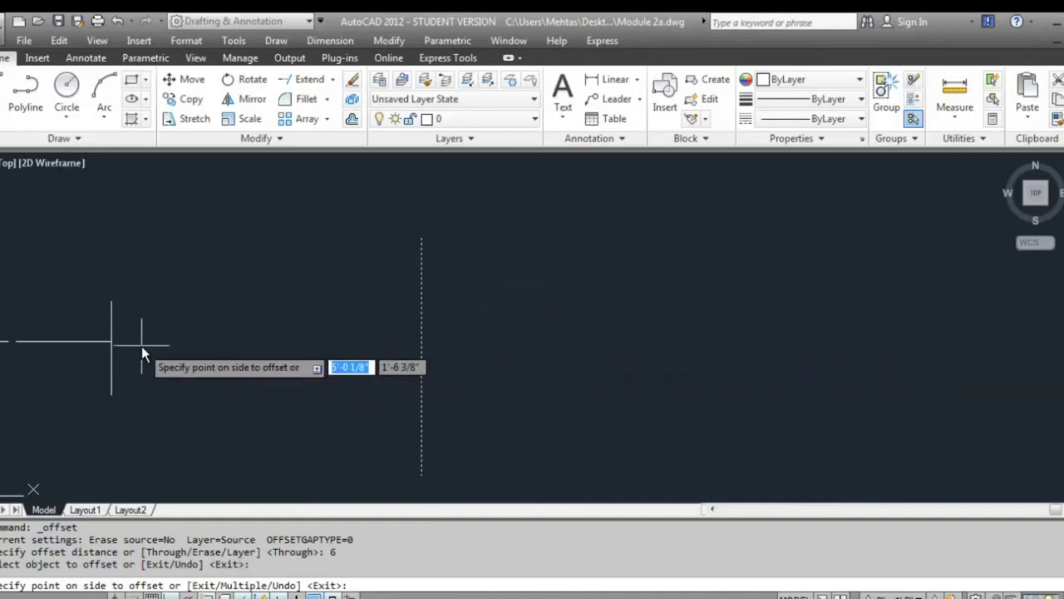
left_click(710, 316)
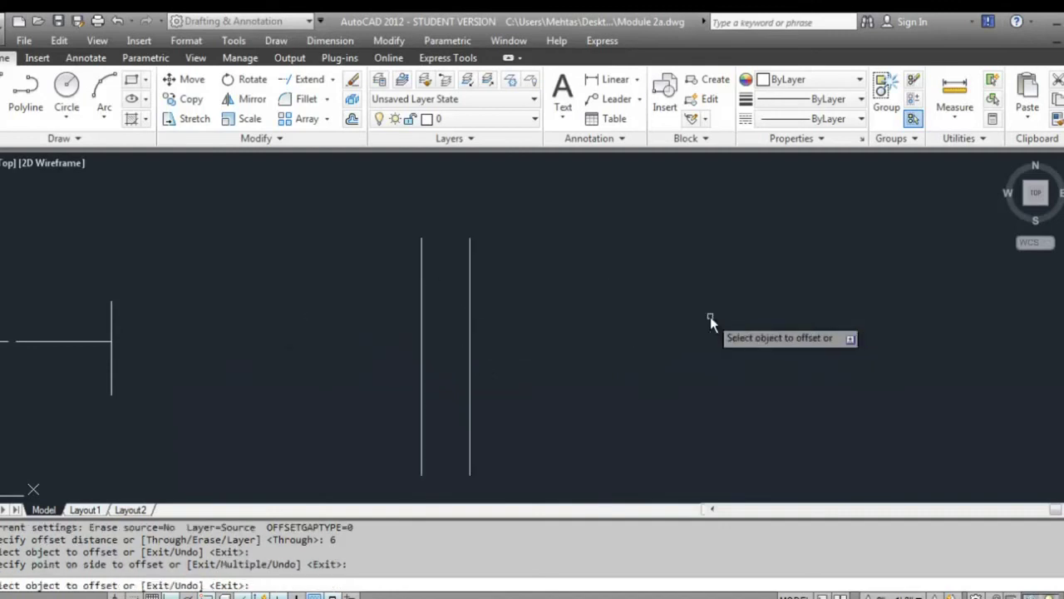
left_click(421, 339)
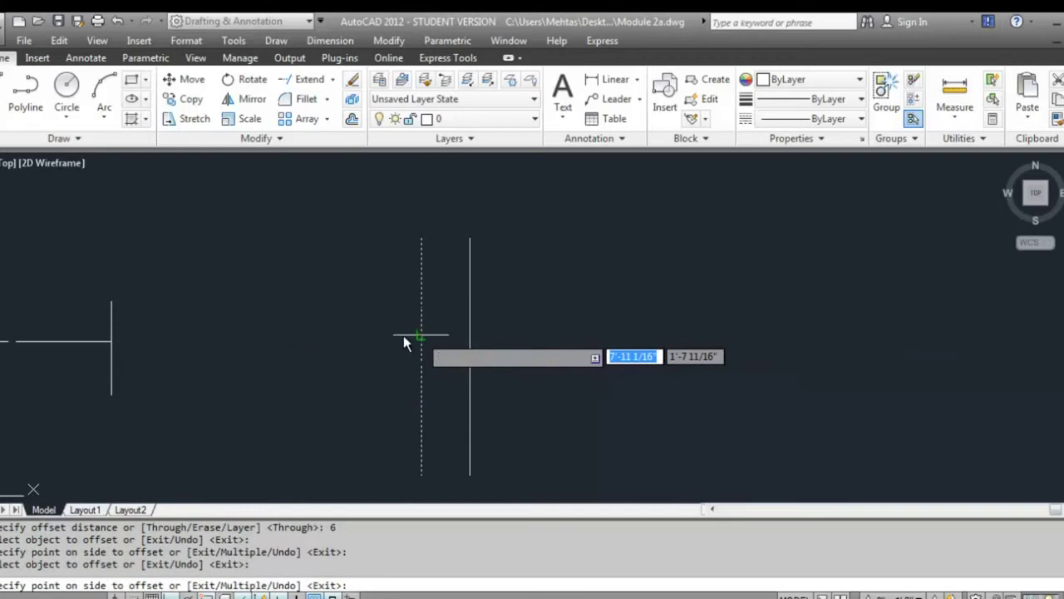
left_click(157, 329)
key("Escape")
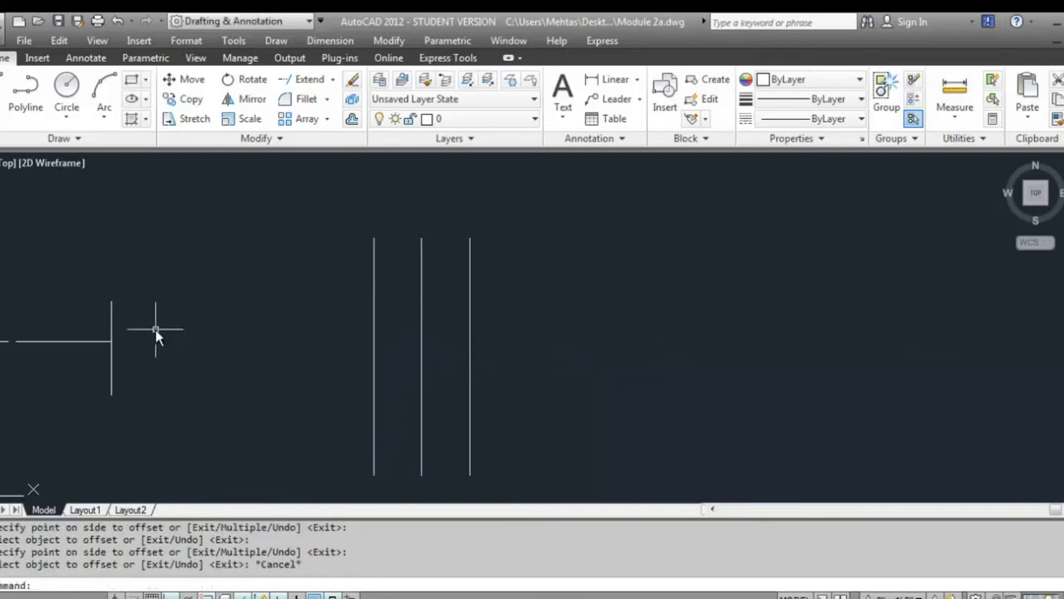
Step: Offset the rightmost of the three vertical lines by 2" to its right and to its left
left_click(355, 121)
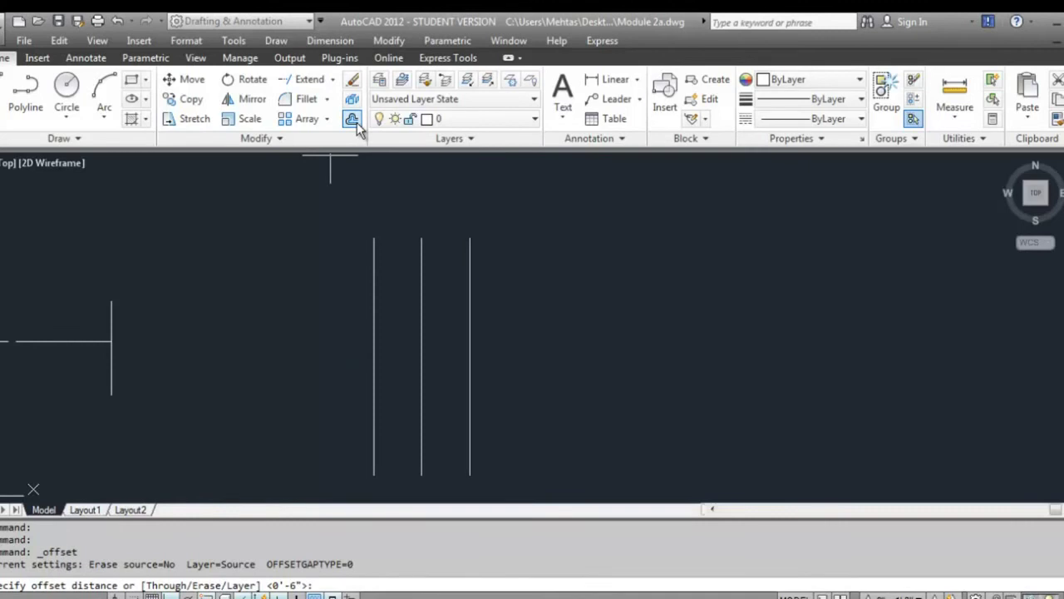
type("2")
key("Return")
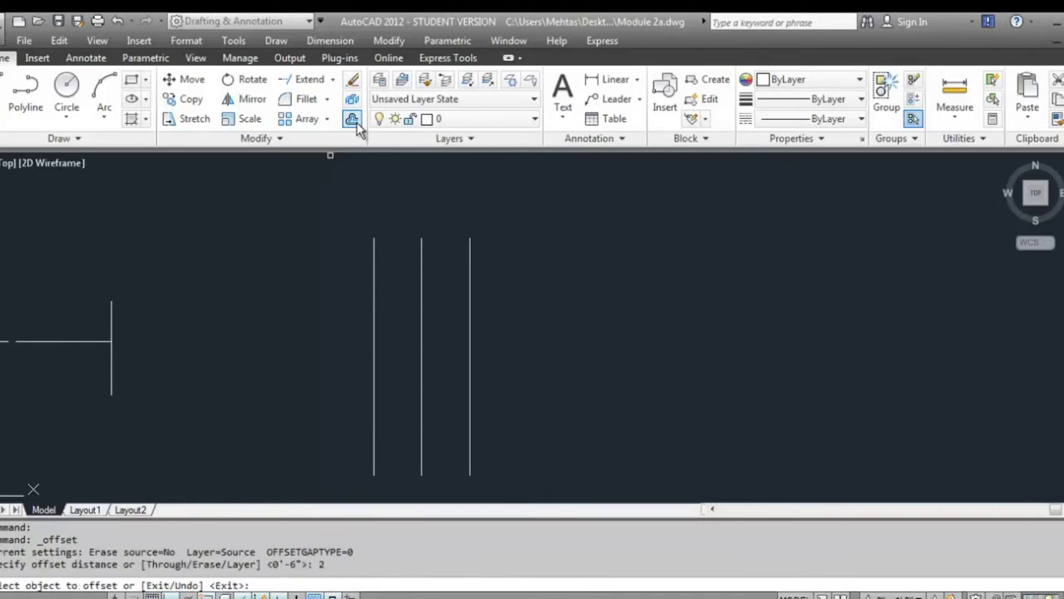
left_click(470, 287)
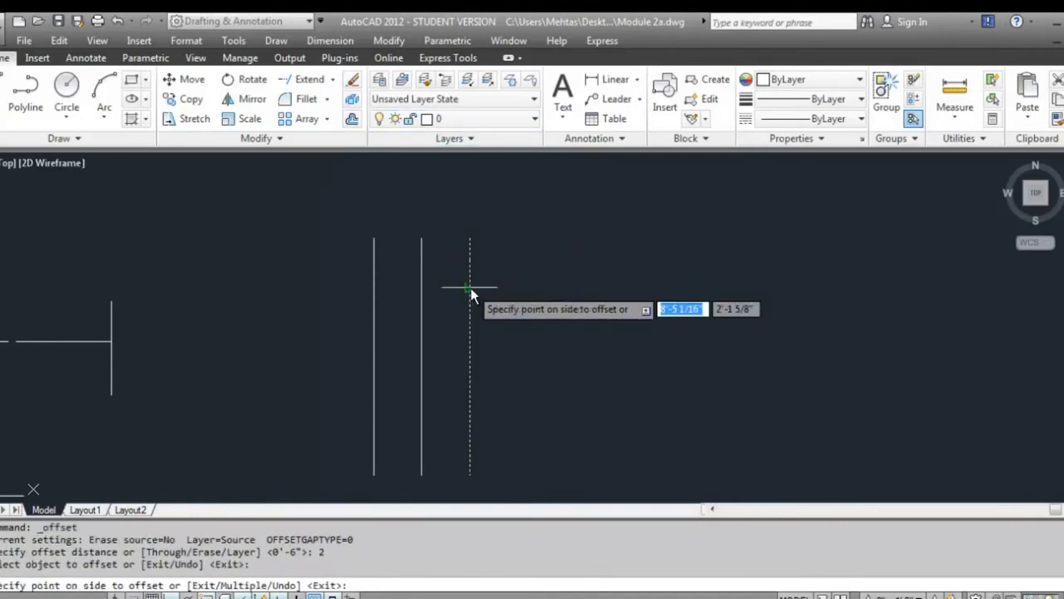
left_click(631, 361)
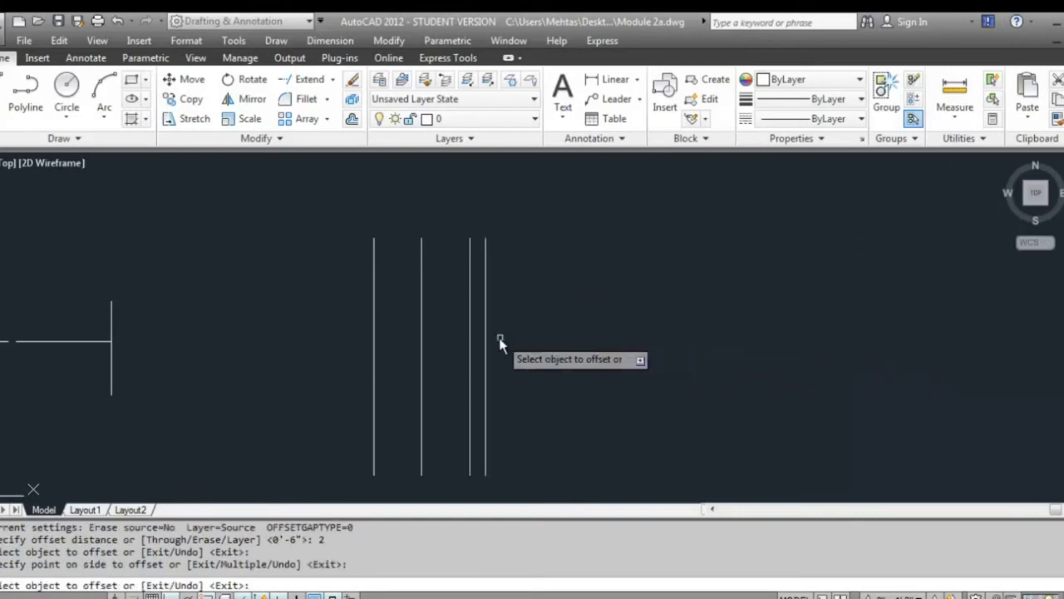
left_click(470, 345)
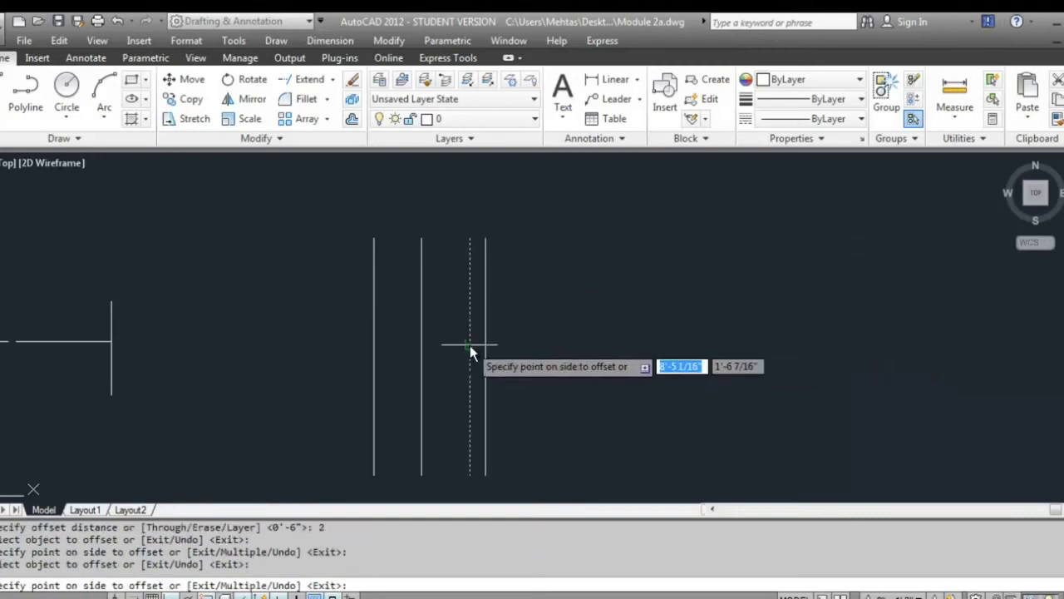
left_click(264, 319)
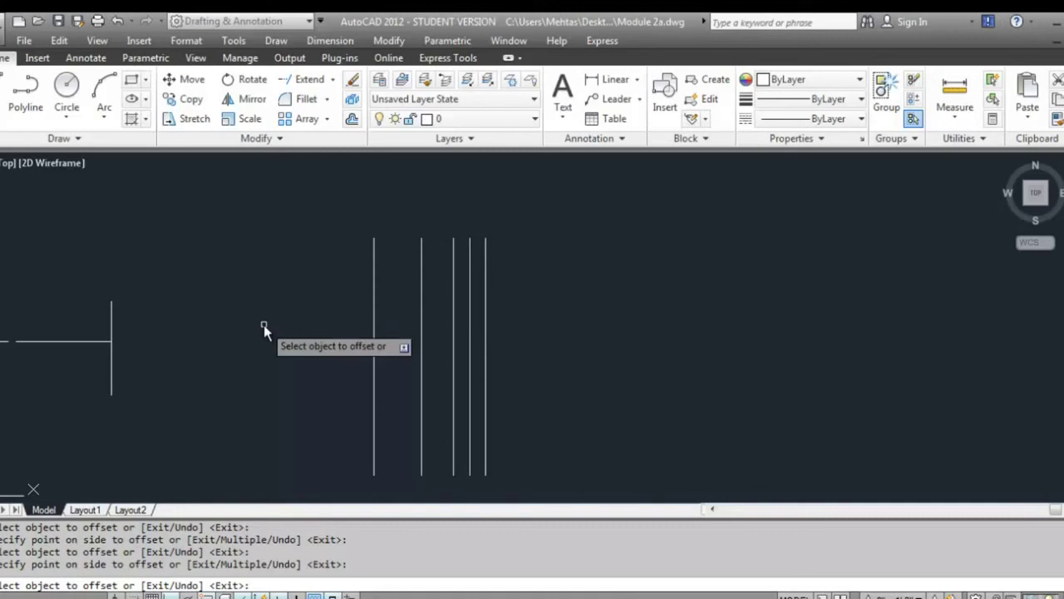
key("Escape")
Step: Draw a rectangle to the right of the parallel vertical lines and check that it selects as one polyline
mouse_move(371, 340)
middle_mouse_down()
mouse_move(377, 347)
mouse_move(264, 294)
mouse_move(217, 358)
mouse_move(141, 385)
middle_mouse_up()
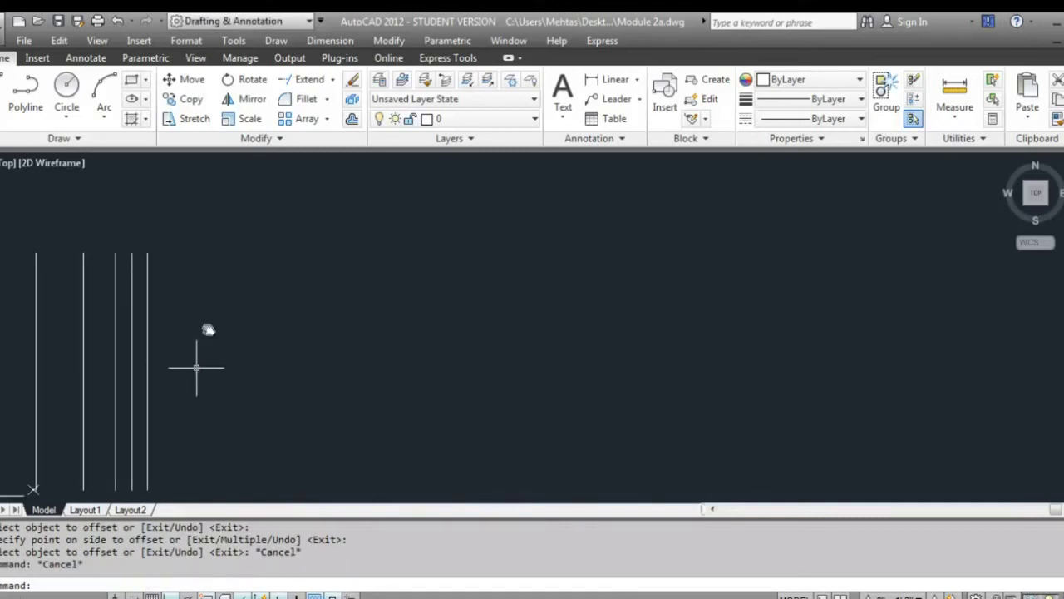
left_click(136, 83)
left_click(390, 422)
left_click(725, 215)
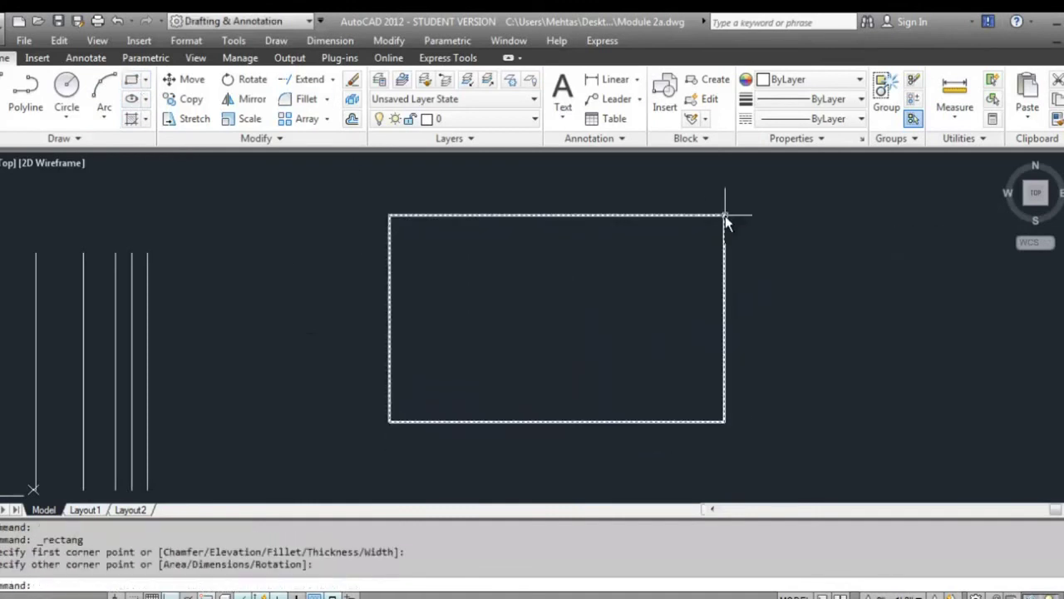
left_click(612, 426)
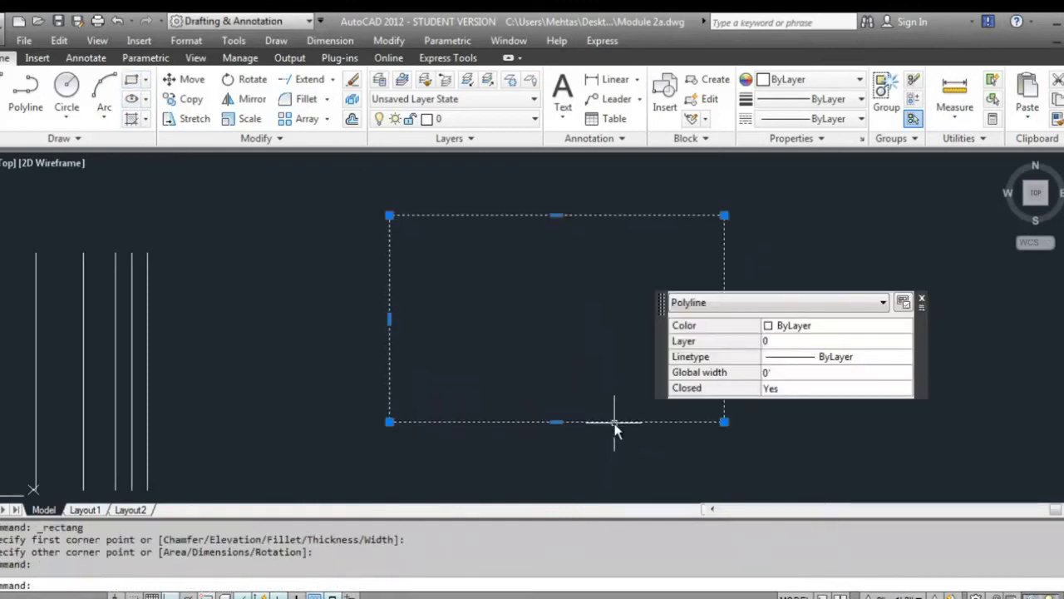
key("Escape")
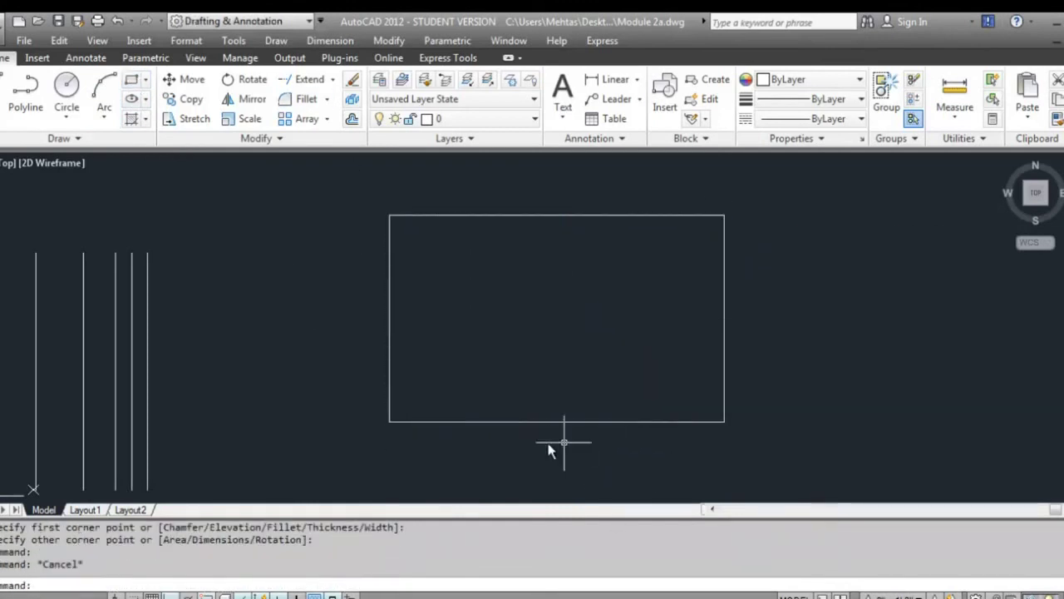
Step: Offset the rectangle by 4" once inward and once outward
left_click(353, 119)
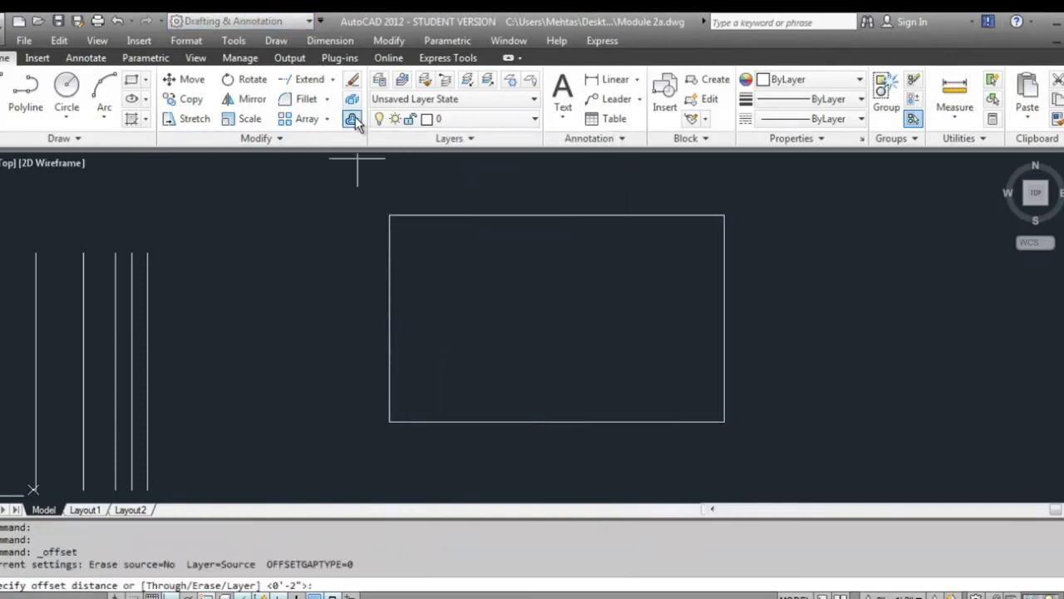
type("4")
key("Return")
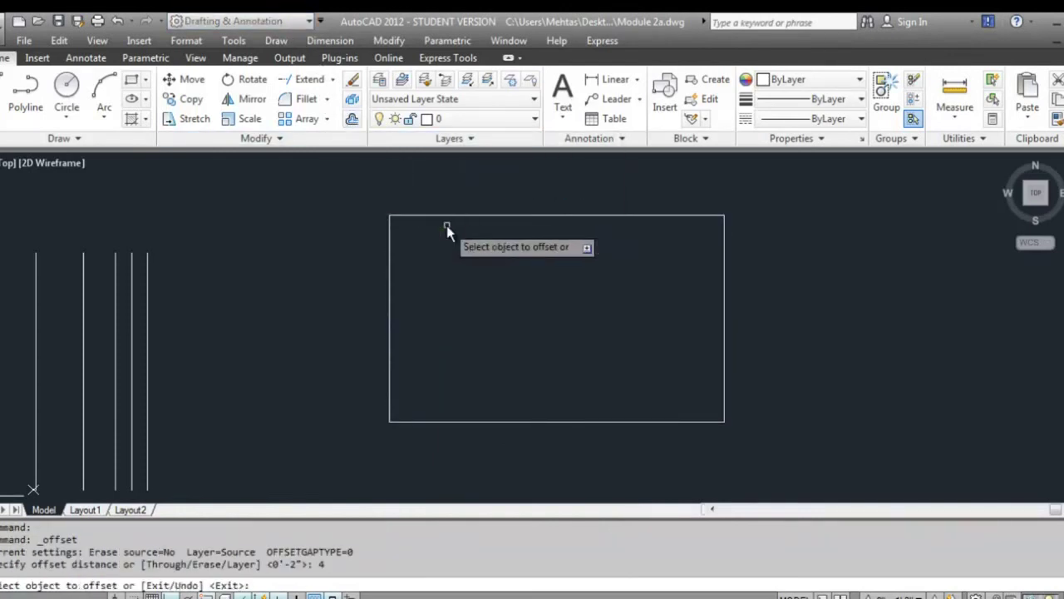
left_click(449, 215)
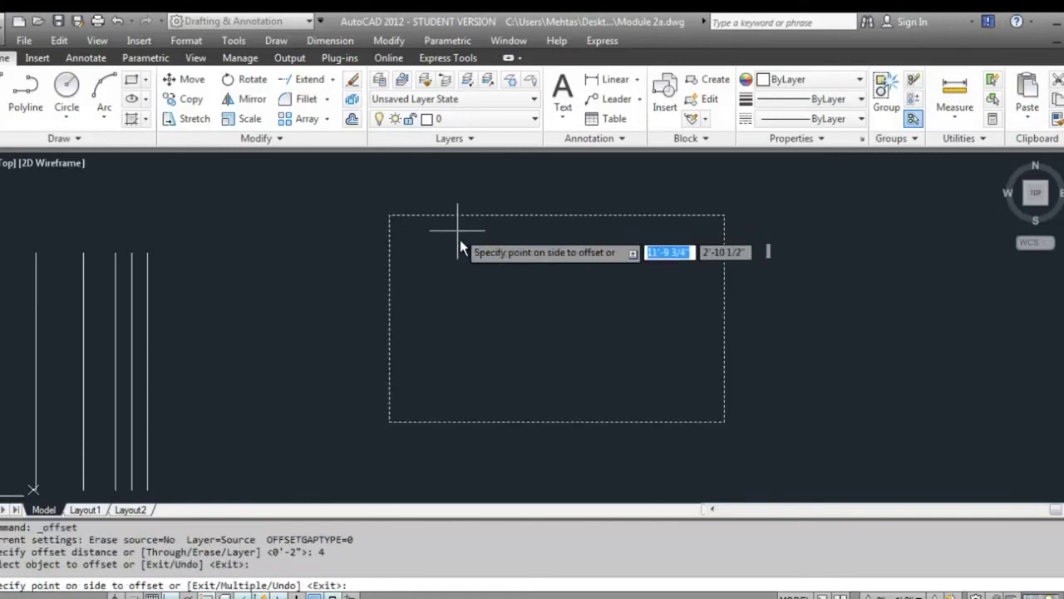
left_click(533, 321)
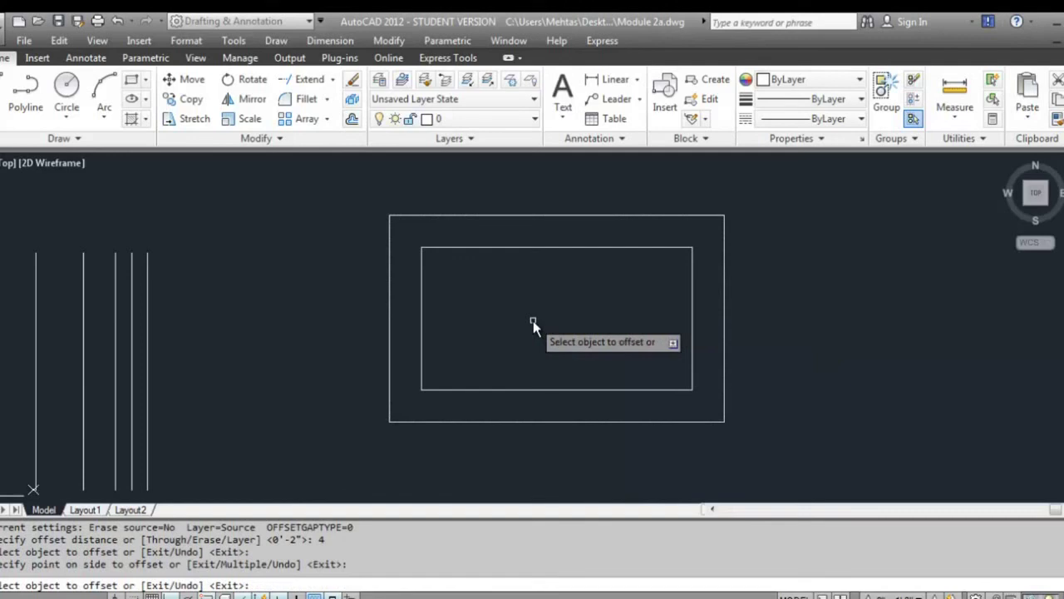
left_click(533, 216)
left_click(532, 177)
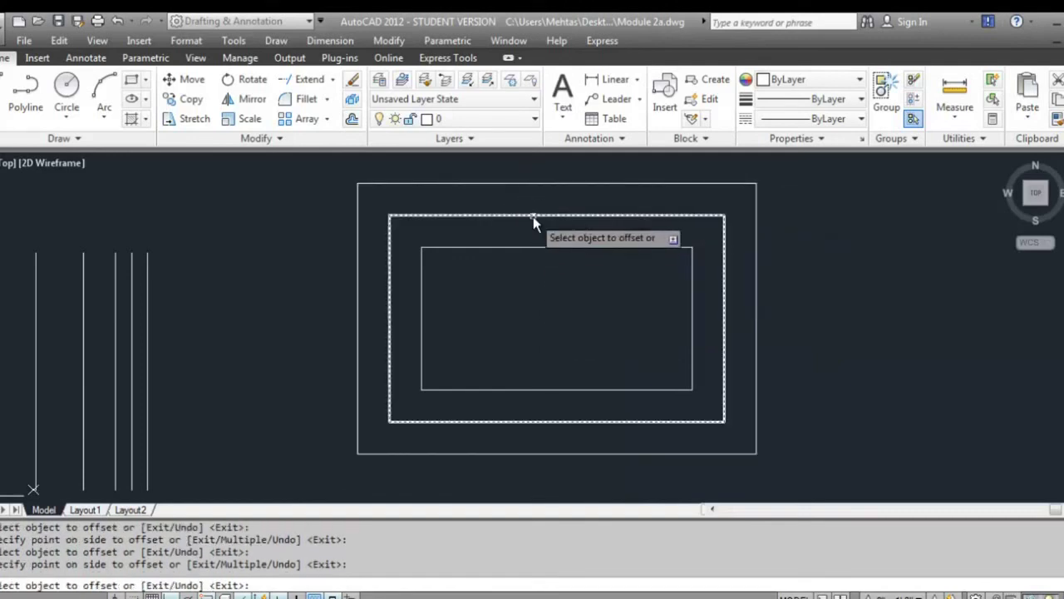
Step: Add two more nested rectangles by offsetting the innermost rectangle inward twice at the same distance
left_click(534, 216)
left_click(534, 214)
left_click(537, 247)
left_click(538, 308)
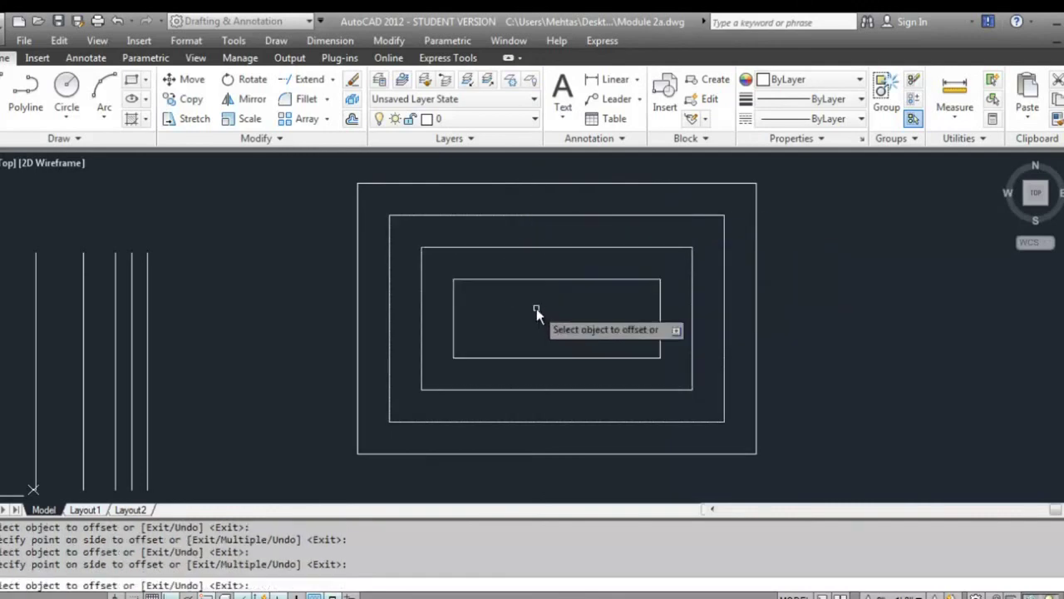
left_click(551, 284)
left_click(554, 324)
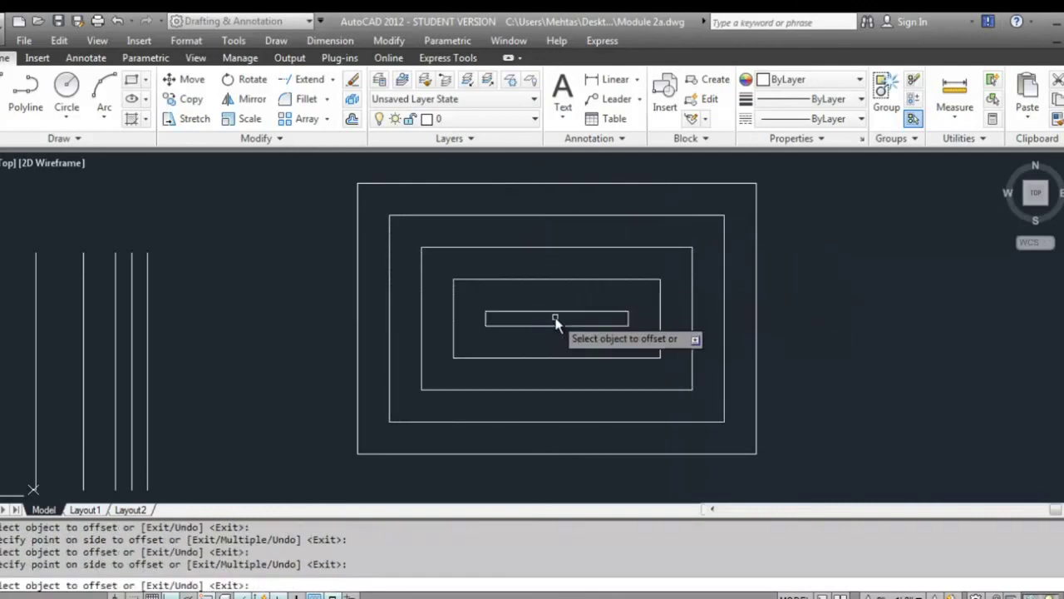
Step: Draw a circle to the right of the nested rectangles
left_click(66, 87)
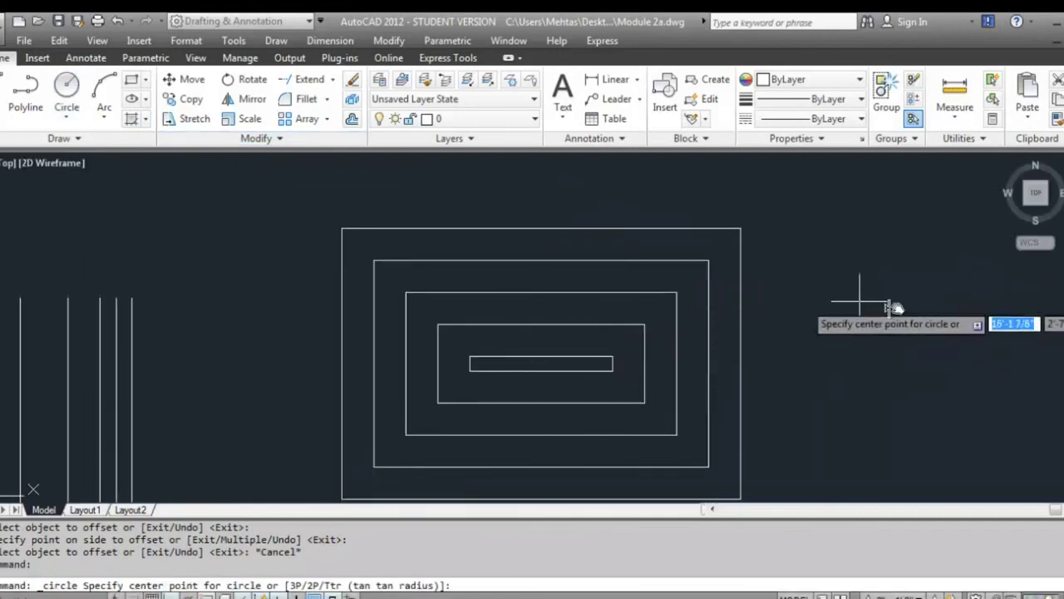
left_click(968, 333)
left_click(877, 268)
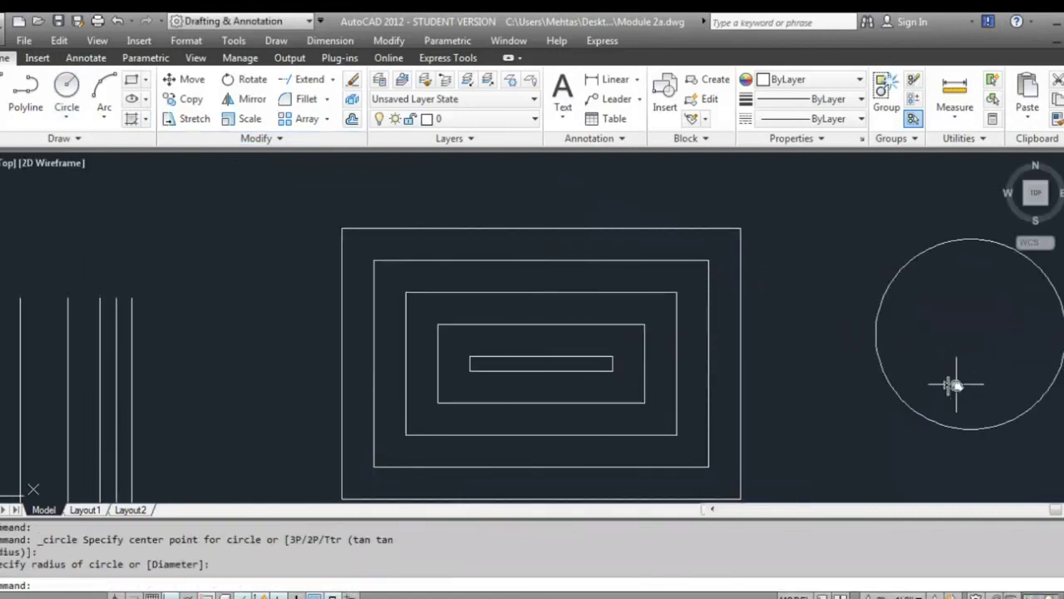
type("p")
key("Return")
left_click_drag(953, 385, 953, 378)
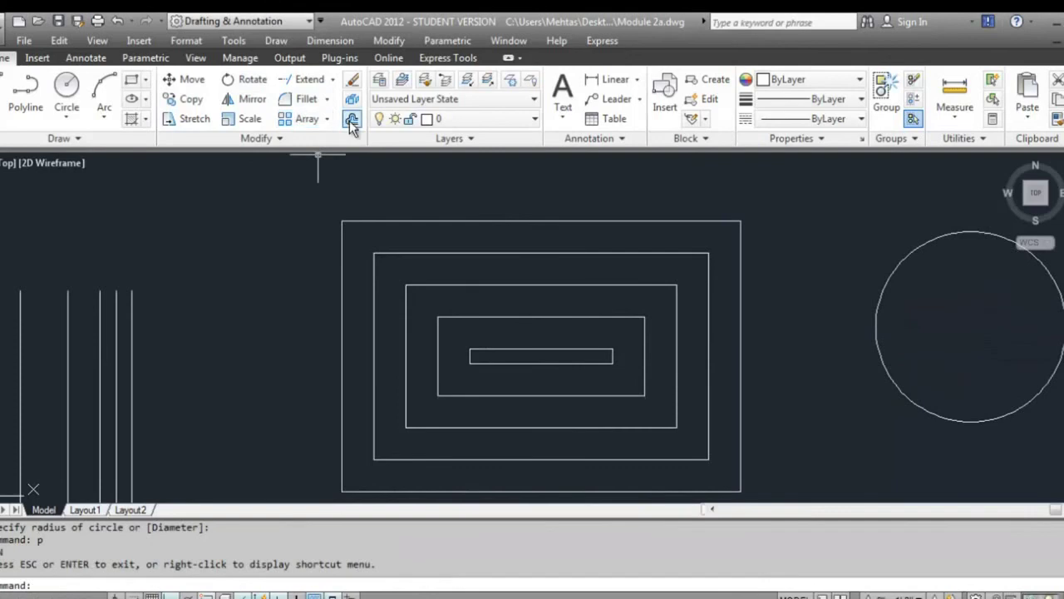
type("z")
key("Return")
key("Return")
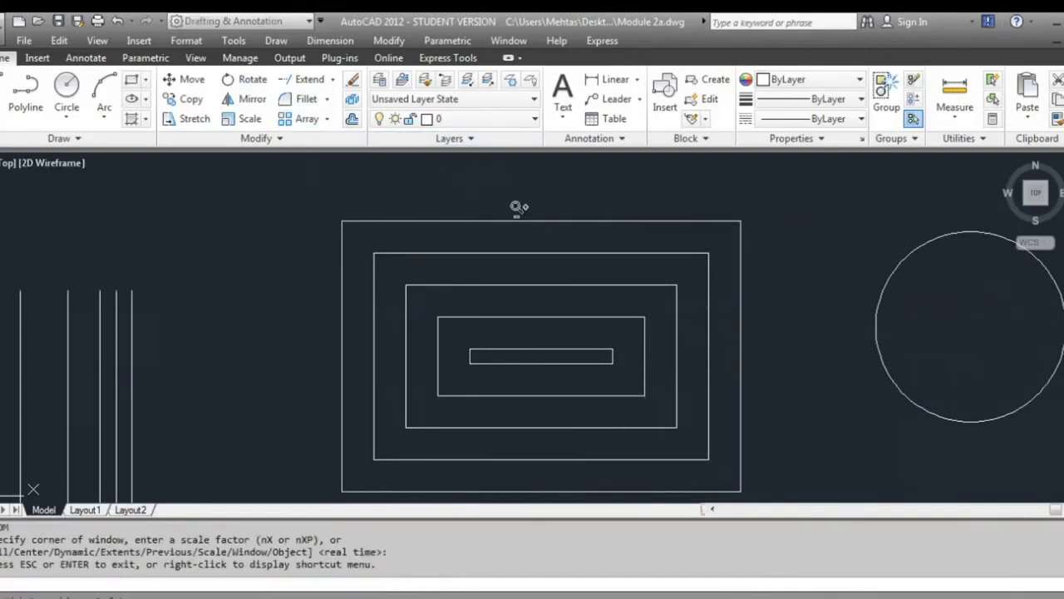
key("Escape")
Step: Offset the circle to the right of the nested rectangles inward by 2"
type("z")
key("Return")
type("a")
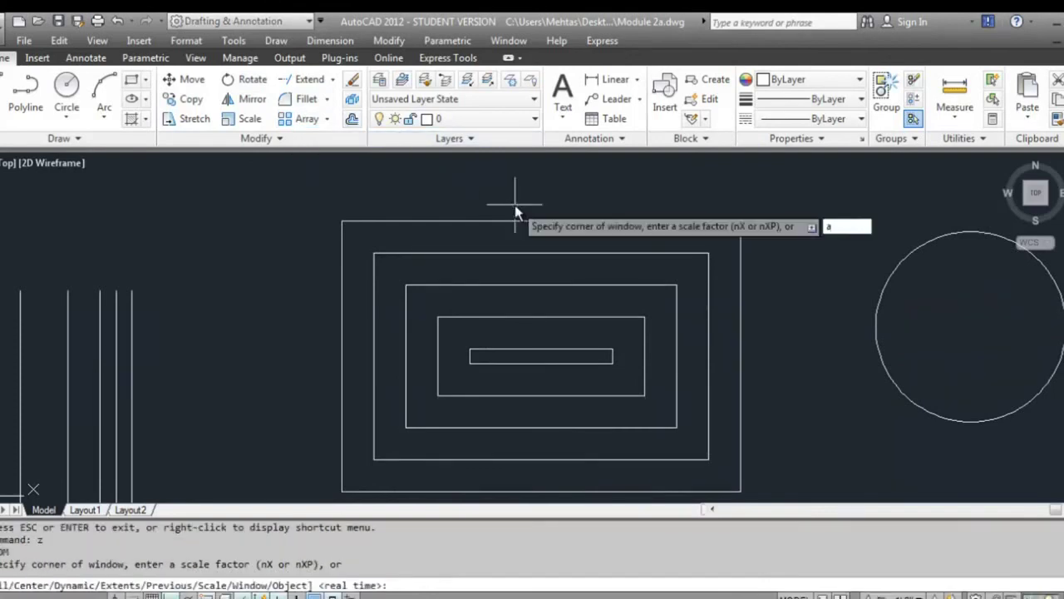
key("Return")
scroll(614, 258, "down", 3)
mouse_move(614, 265)
middle_mouse_down()
mouse_move(356, 349)
mouse_move(447, 349)
middle_mouse_up()
scroll(388, 340, "up", 4)
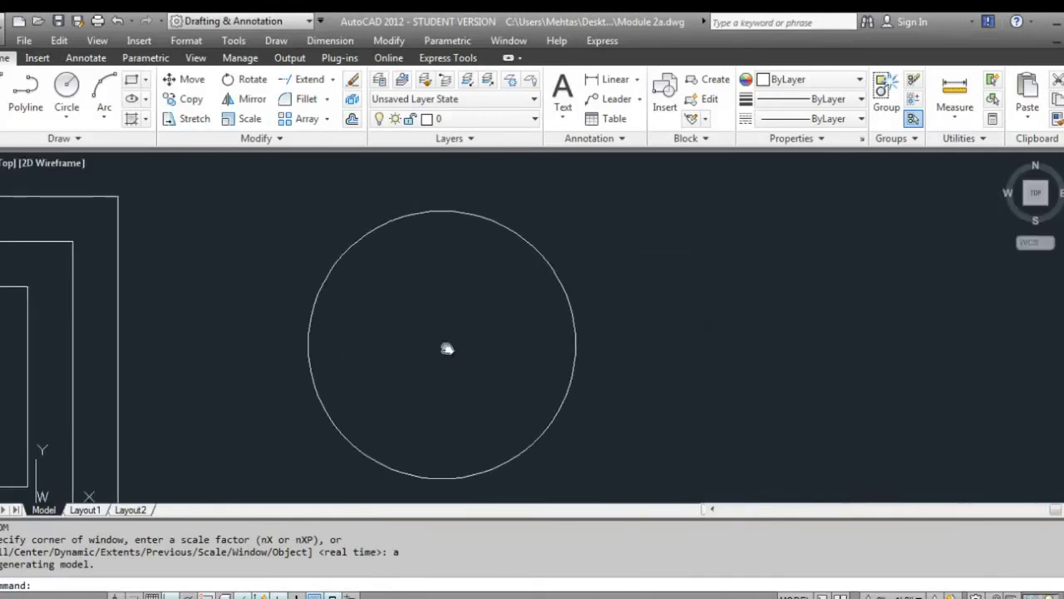
left_click(351, 119)
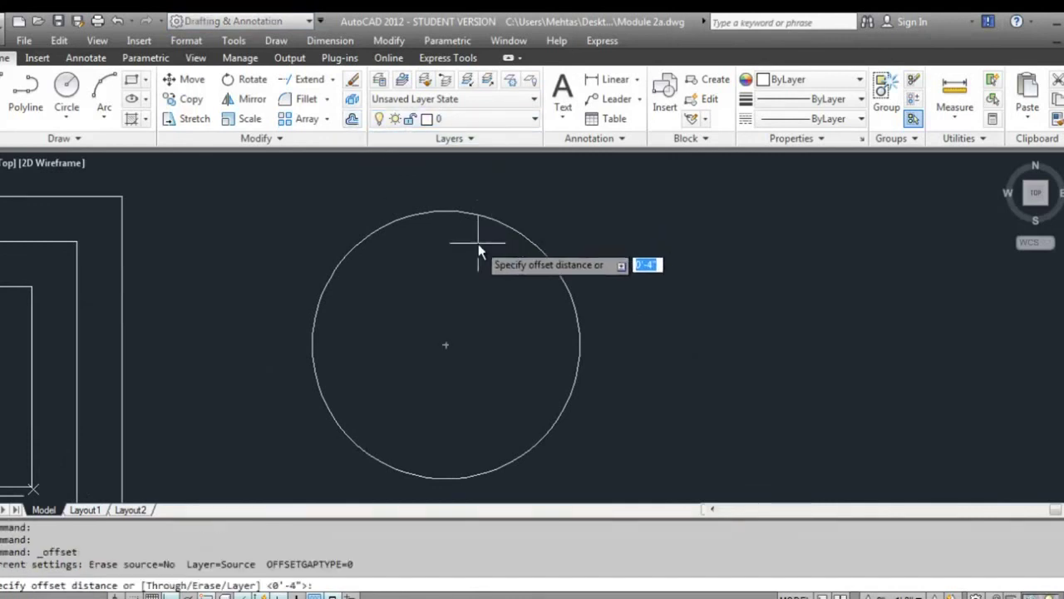
type("2")
key("Return")
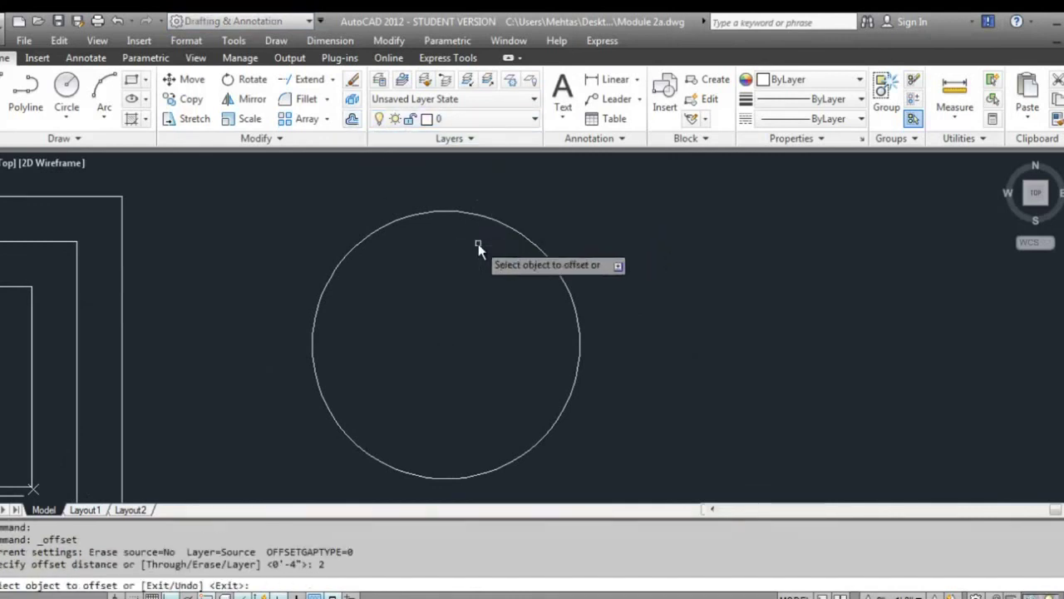
left_click(484, 215)
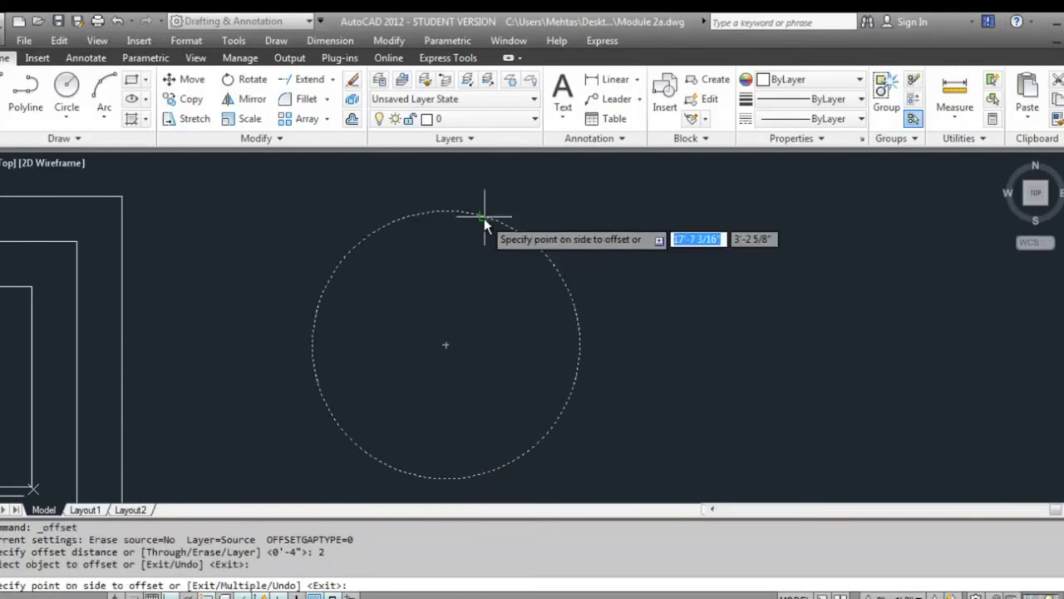
left_click(468, 256)
Step: Add two more concentric circles by offsetting the innermost circle inward twice at the same distance
left_click(480, 241)
left_click(462, 280)
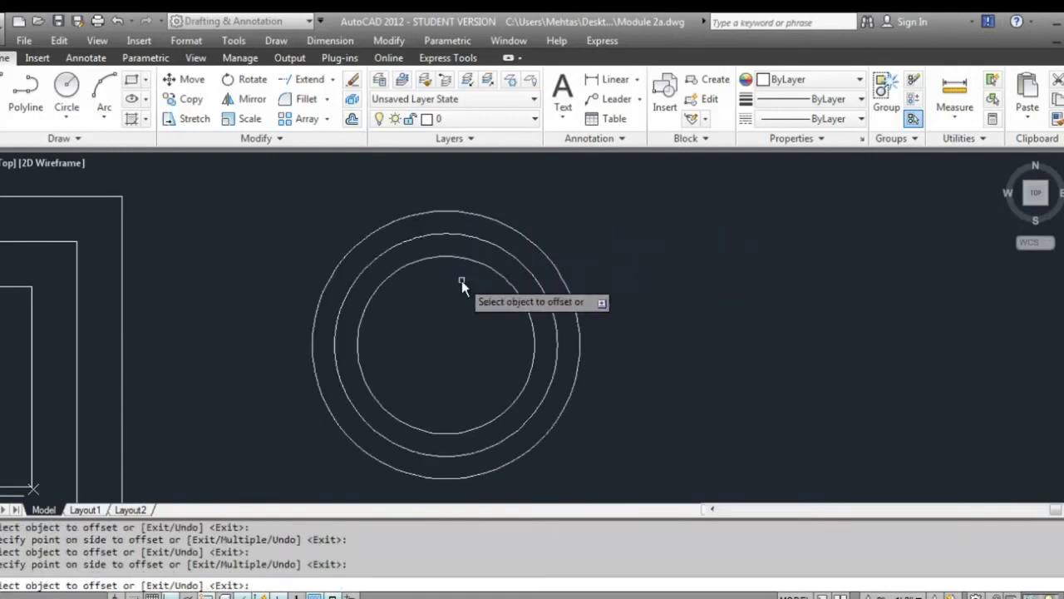
left_click(472, 261)
left_click(459, 291)
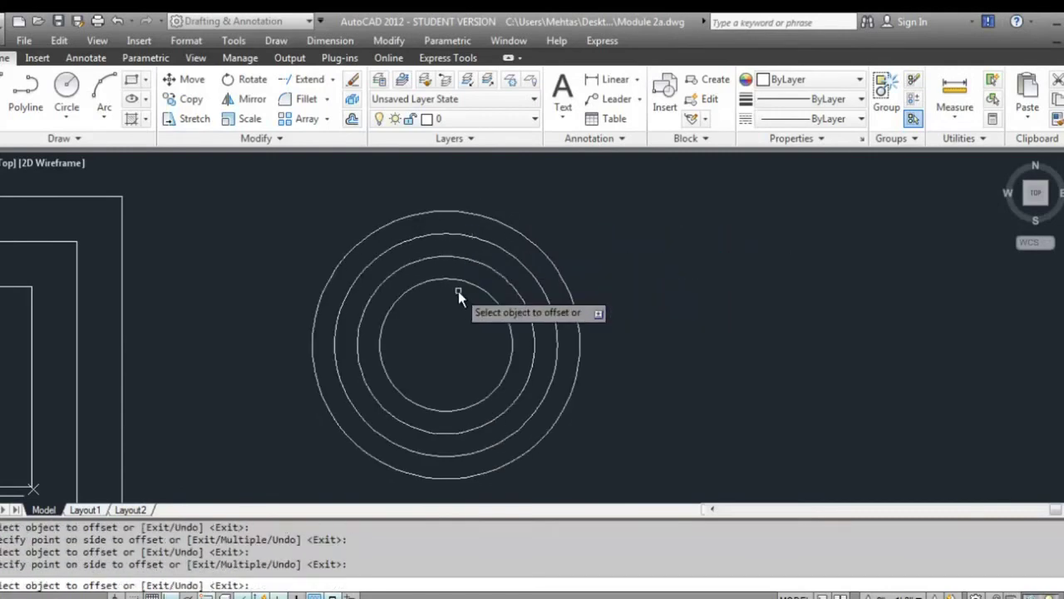
Step: Add two larger concentric circles by offsetting the outermost circle outward twice at the same 2" distance
left_click(518, 232)
left_click(536, 223)
left_click(538, 220)
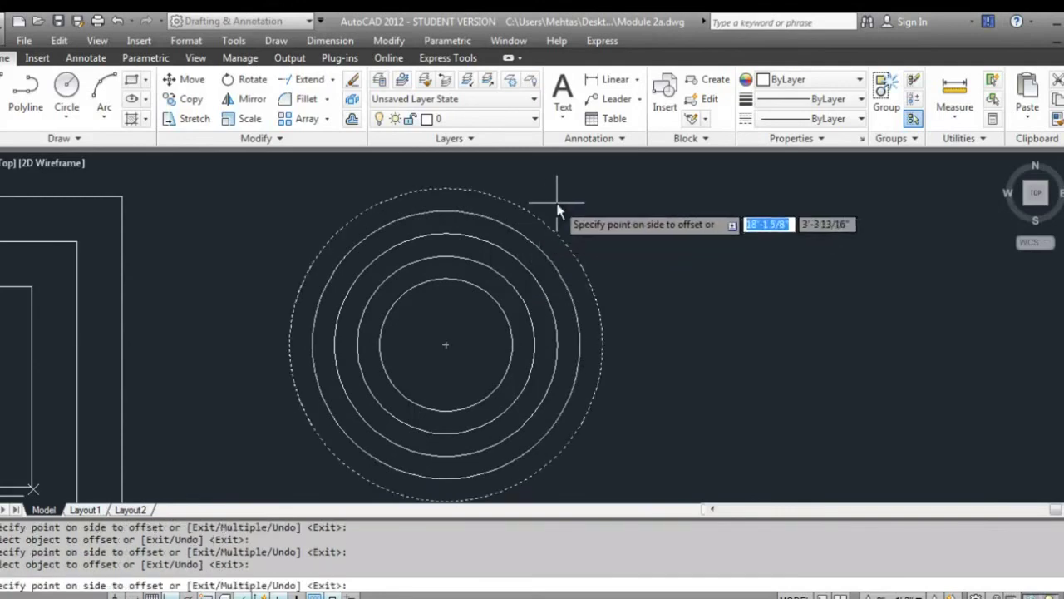
left_click(563, 202)
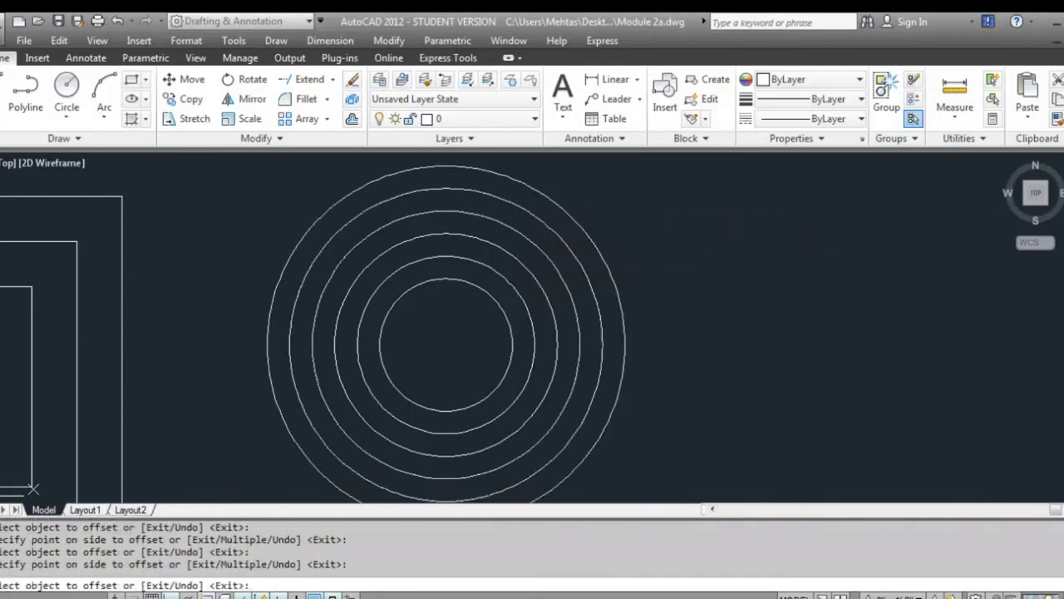